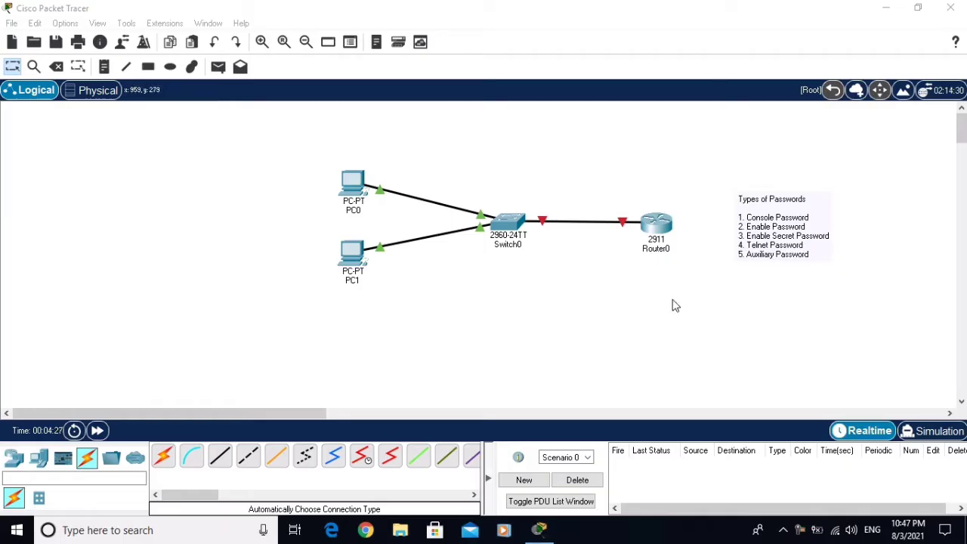
Open Router0's device window from the Logical workspace topology
left_click(656, 229)
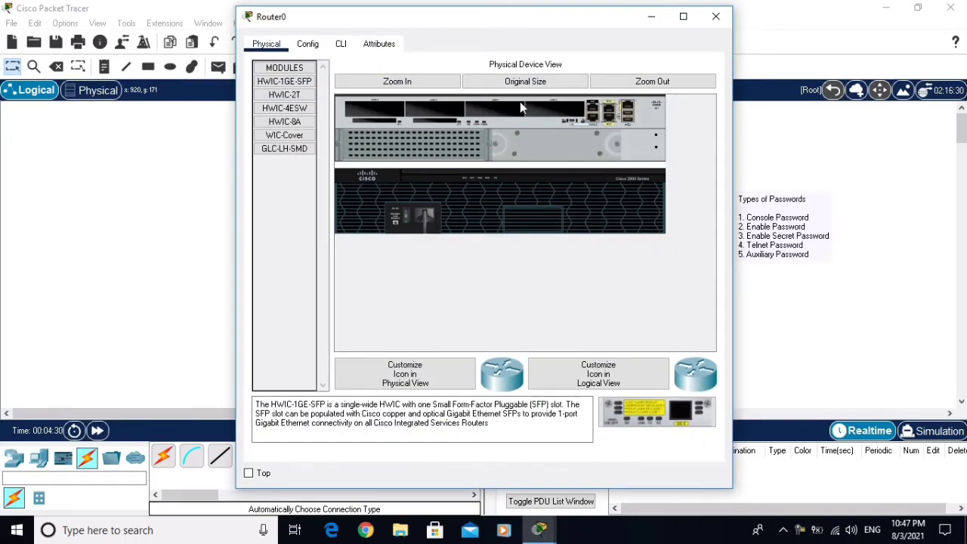
In Router0's CLI, decline the initial configuration dialog and reach the user prompt
left_click(341, 45)
left_click(646, 418)
type("no")
key("Return")
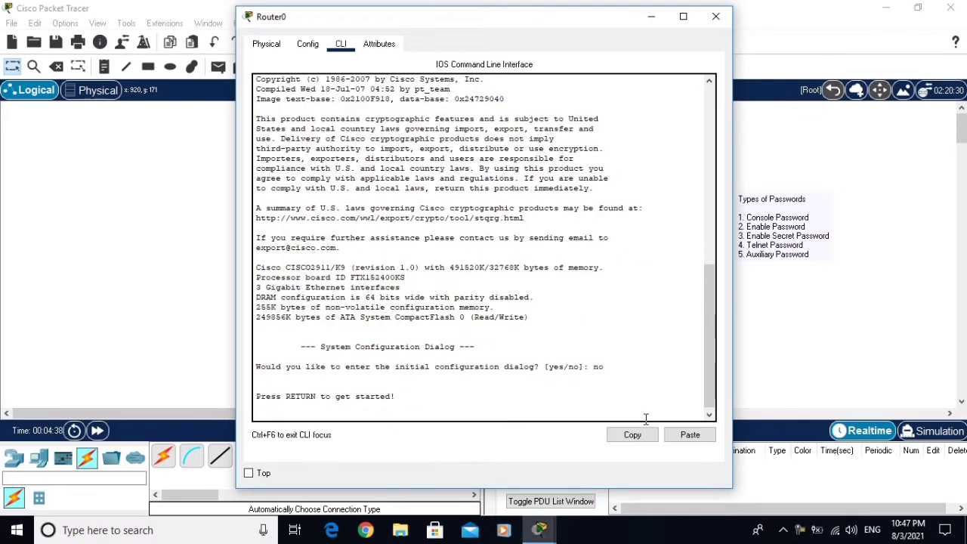
key("Return")
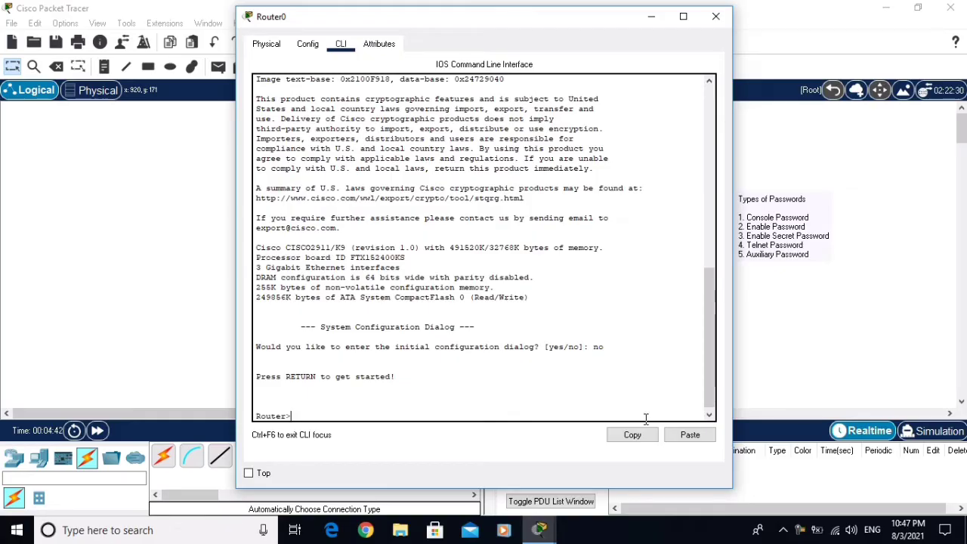
Enter privileged and global configuration mode and set the hostname to R1
type("enable")
key("Return")
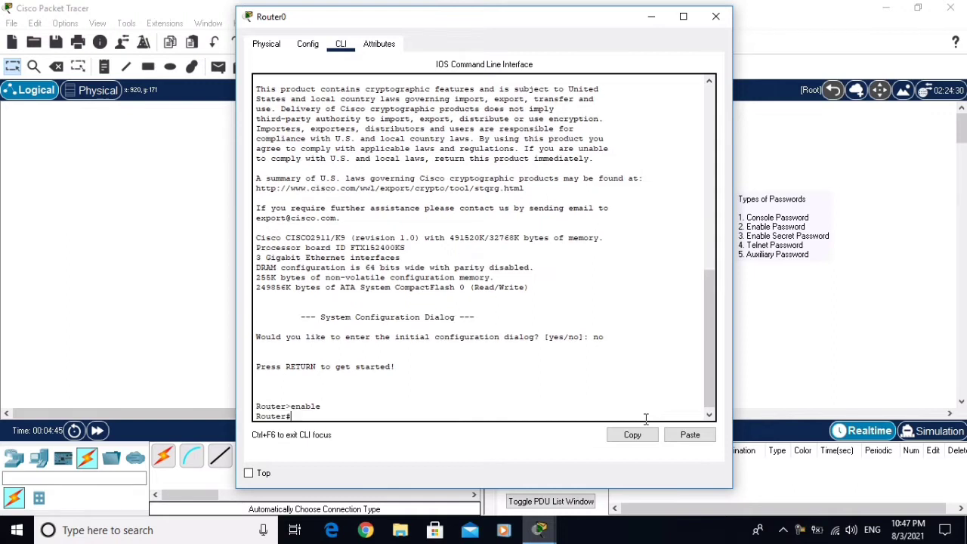
type("conf t")
key("Return")
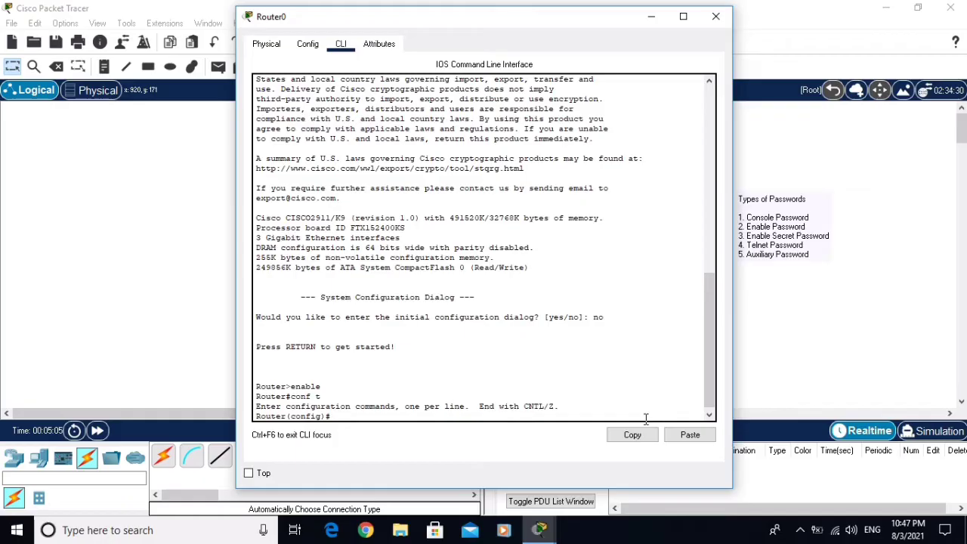
type("hostname R1")
key("Return")
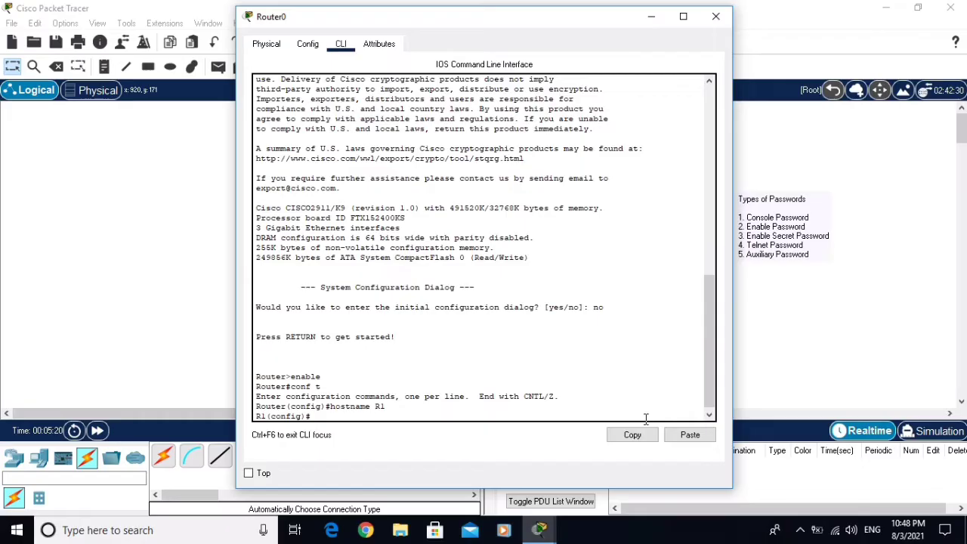
Set a password on line console 0 and require login there
type("ine console 0")
key("Return")
type("passwored")
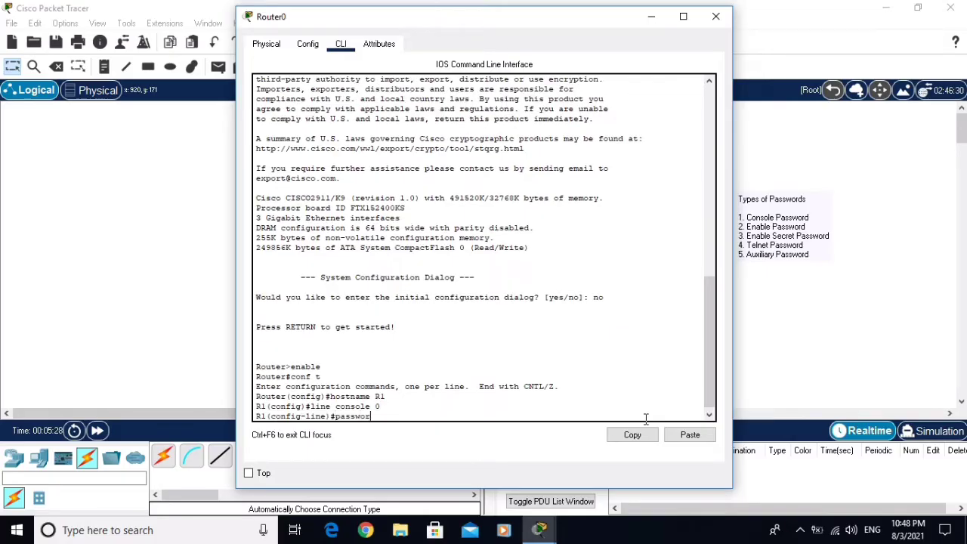
key("BackSpace")
key("BackSpace")
type("d console")
key("Return")
type("login")
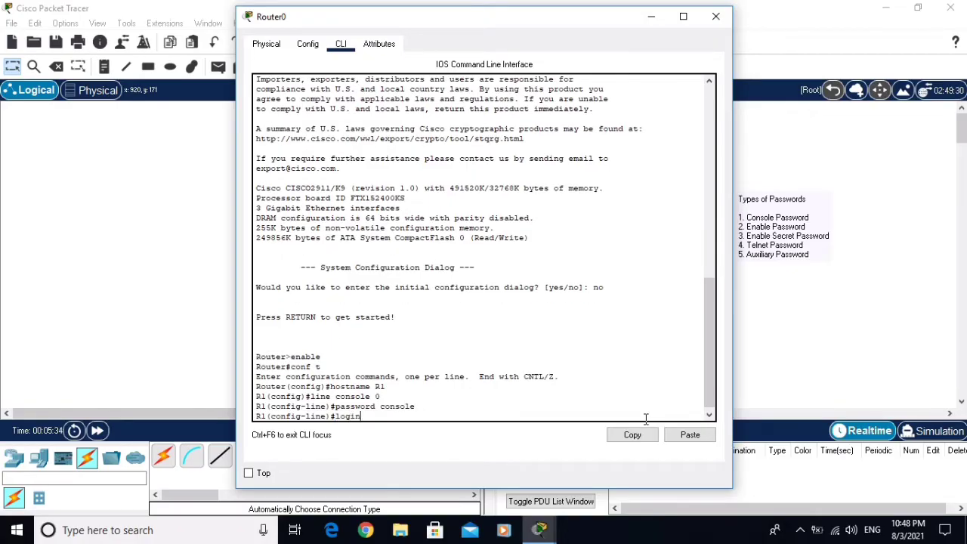
key("Return")
Return to global configuration and set the enable password for privileged mode
type("exit")
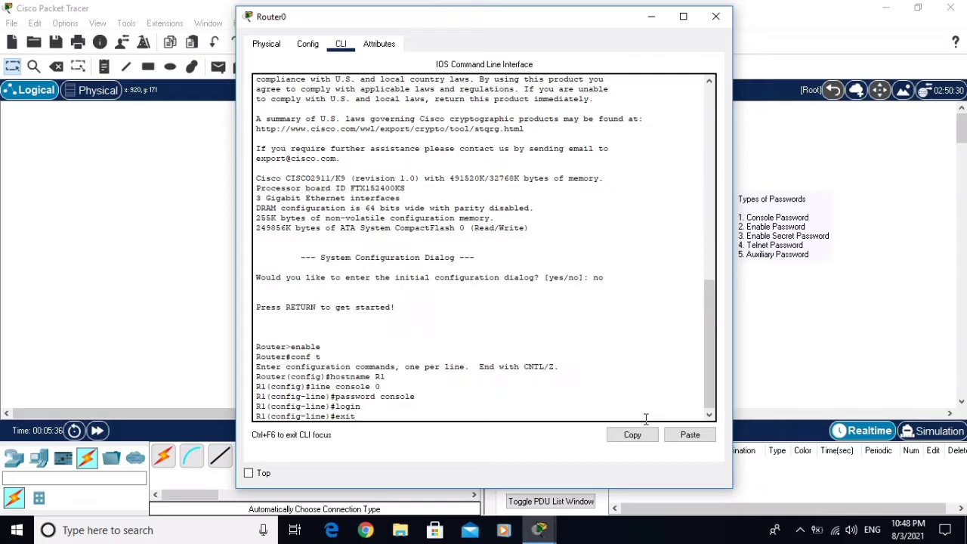
key("Return")
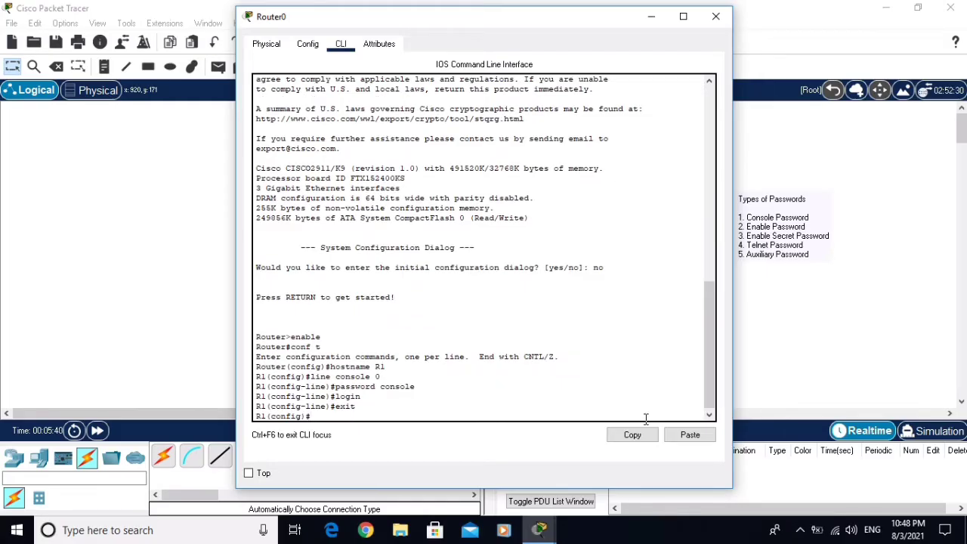
type("enable password enable")
key("Return")
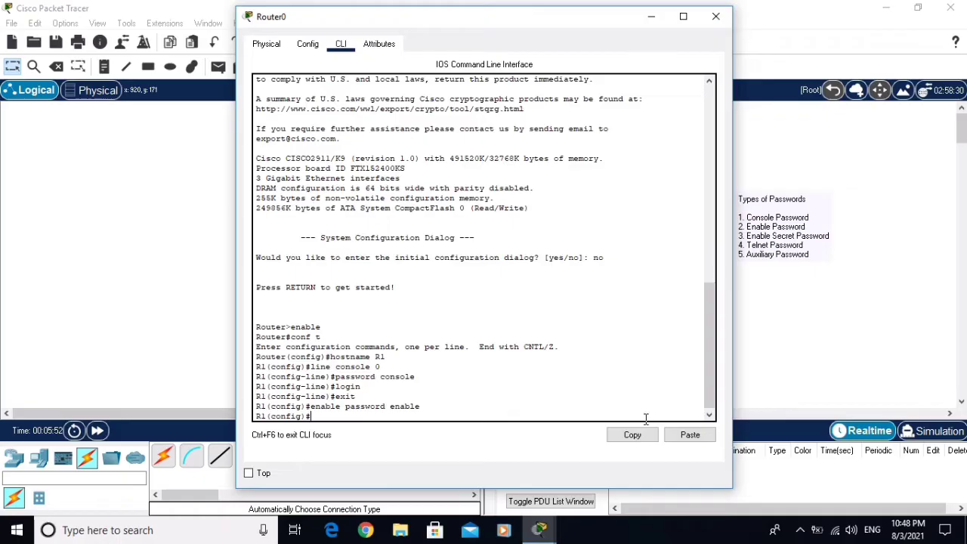
Exit to privileged mode, reload R1, and confirm saving the modified configuration
type("exit")
key("Return")
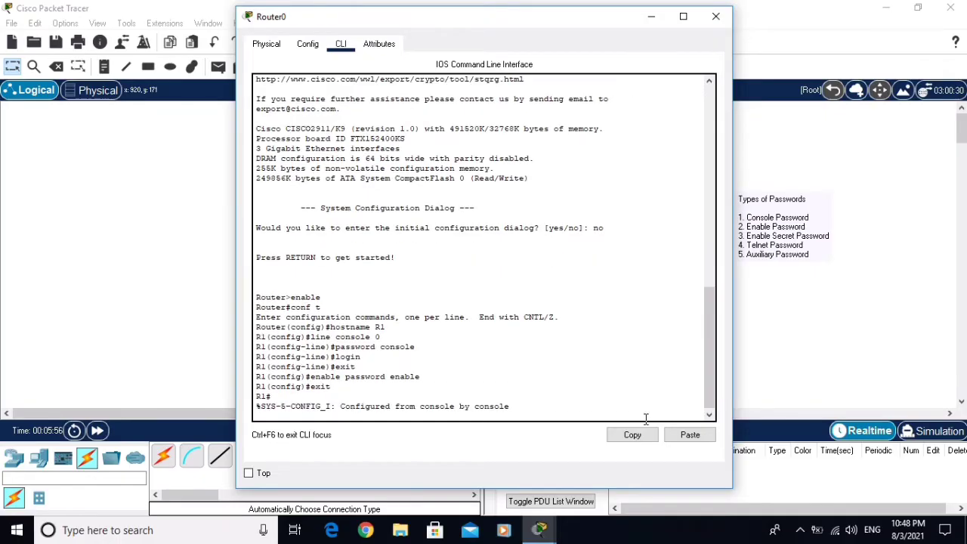
key("Return")
type("re")
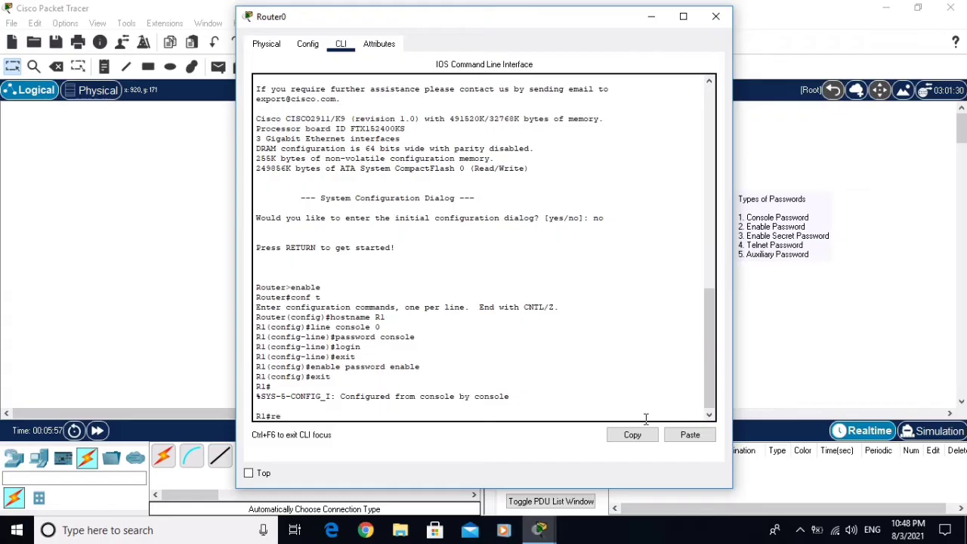
type("load")
key("Return")
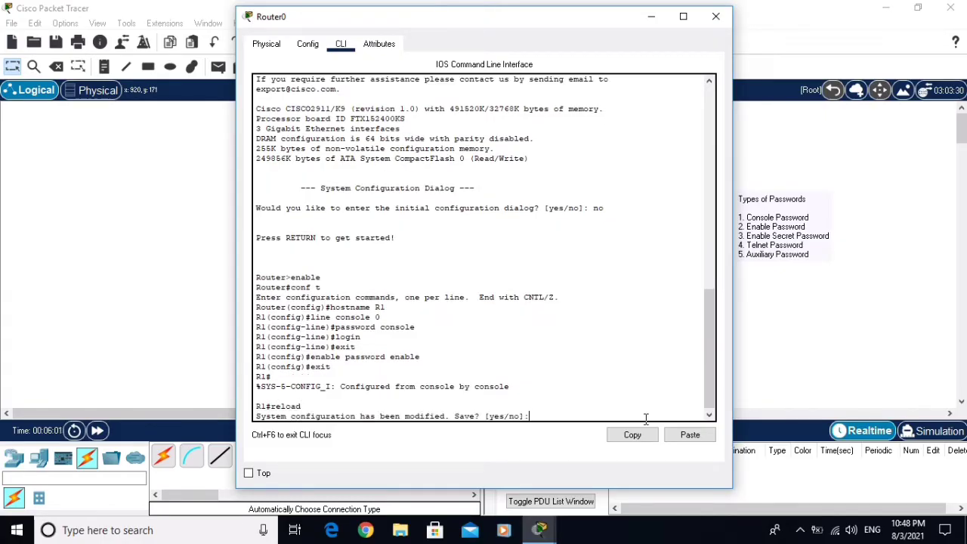
type("y")
key("Return")
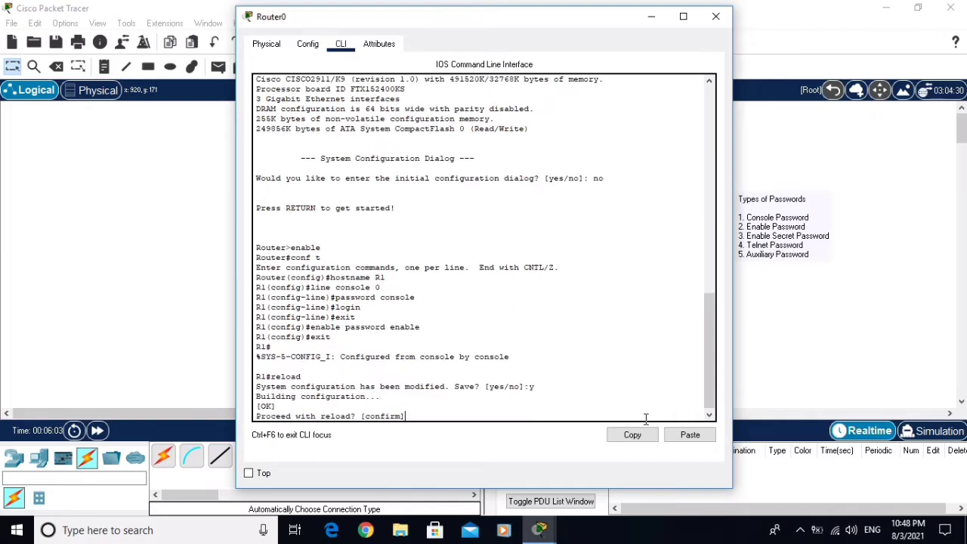
type("y")
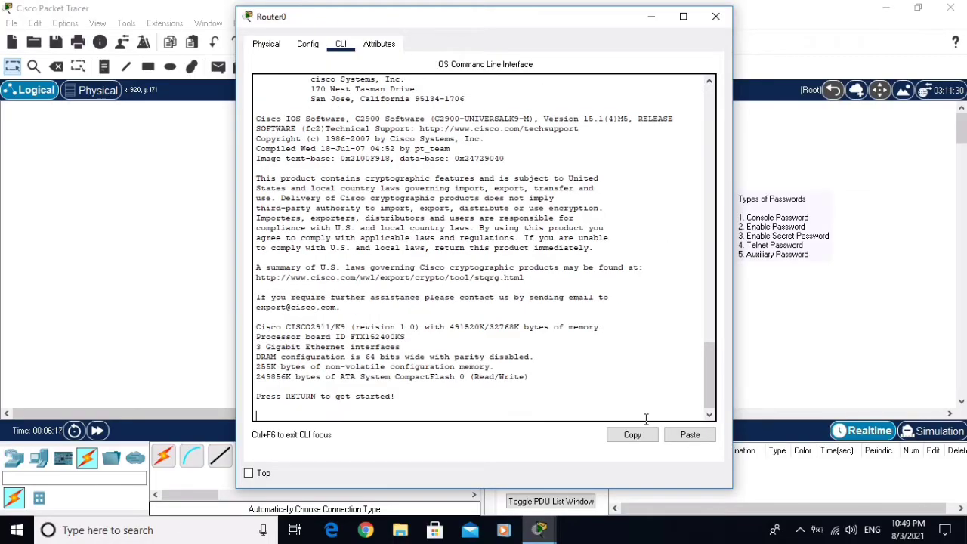
Log in with the console password, enter enable with the enable password, then conf t
key("Return")
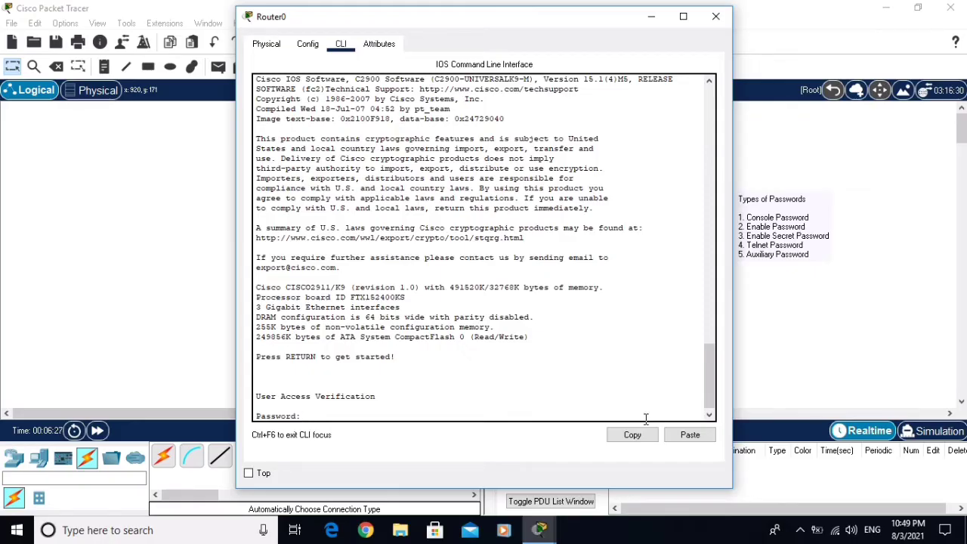
key("Return")
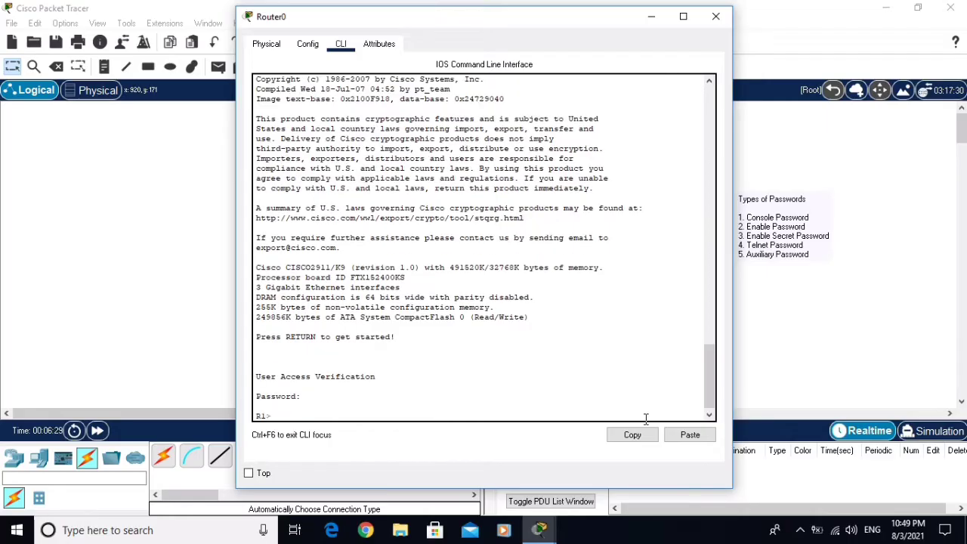
type("enable")
key("Return")
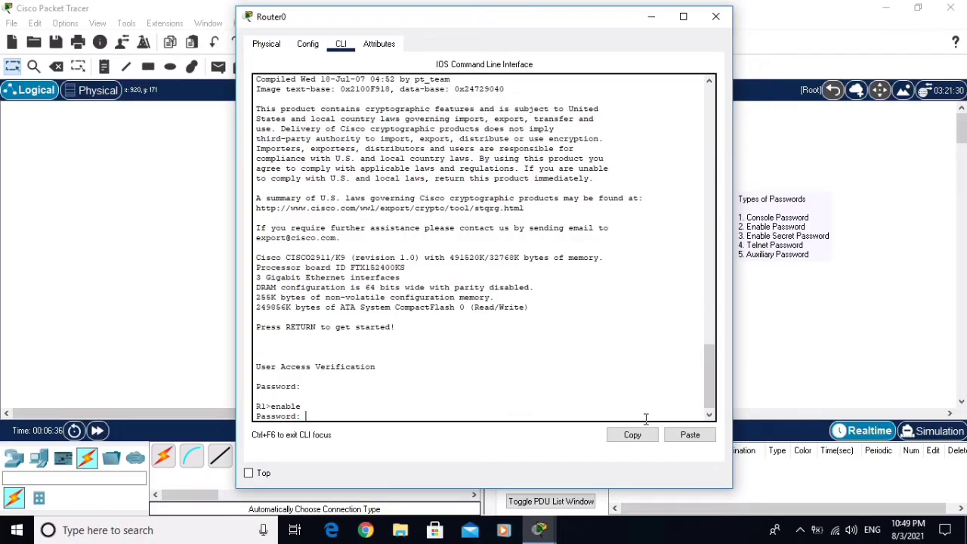
key("Return")
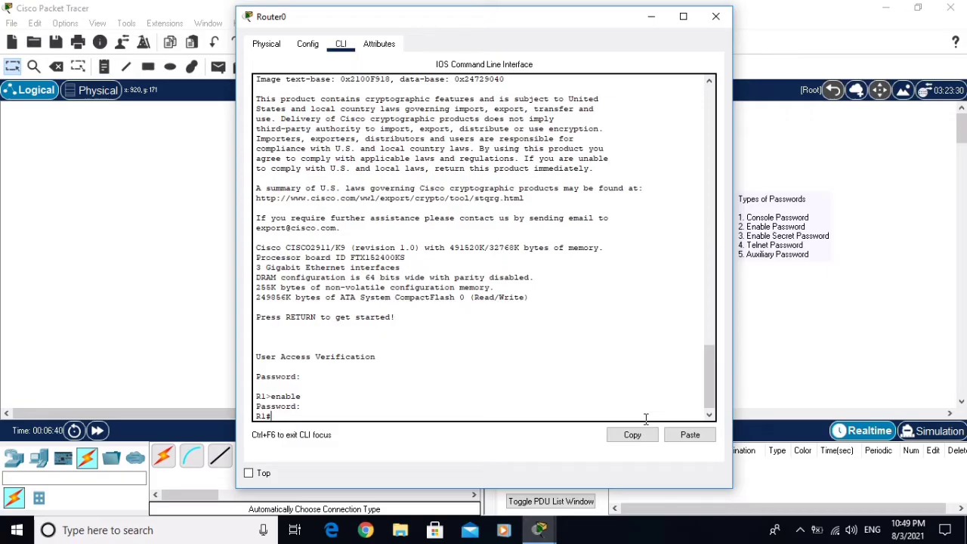
type("conf t")
key("Return")
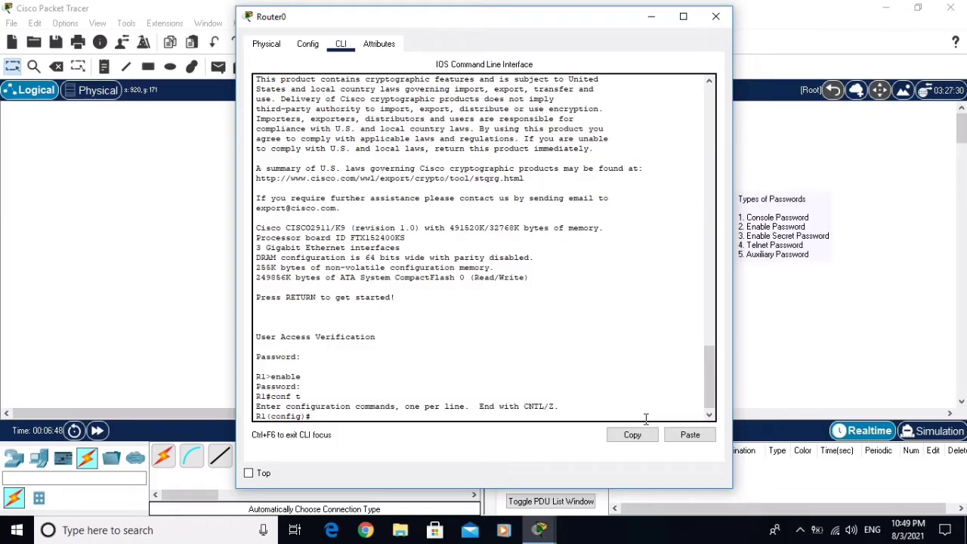
Configure an enable secret password on R1 and leave global configuration
type("enable secret secret")
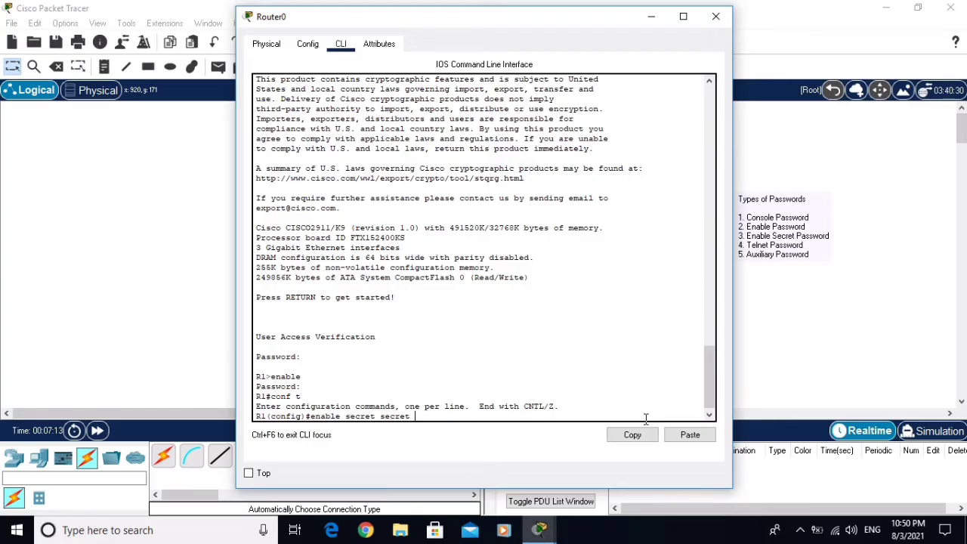
key("Return")
type("exit")
key("Return")
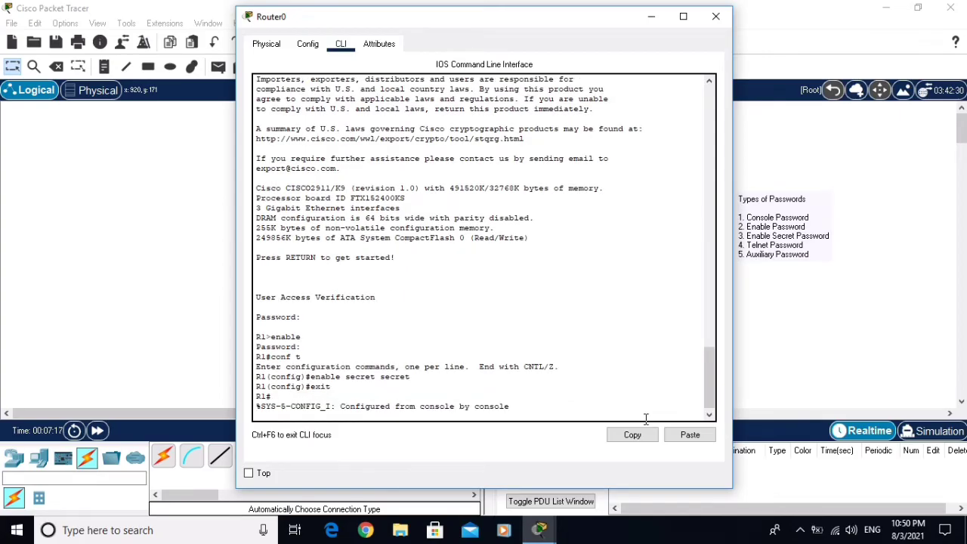
Reload R1, saving the configuration and confirming the restart
key("Return")
type("reload")
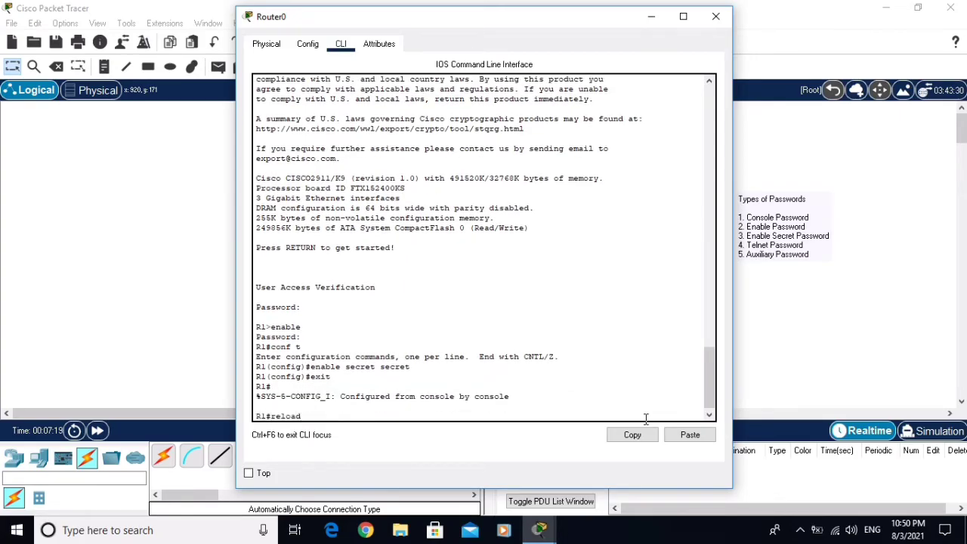
key("Return")
type("y")
key("Return")
type("y")
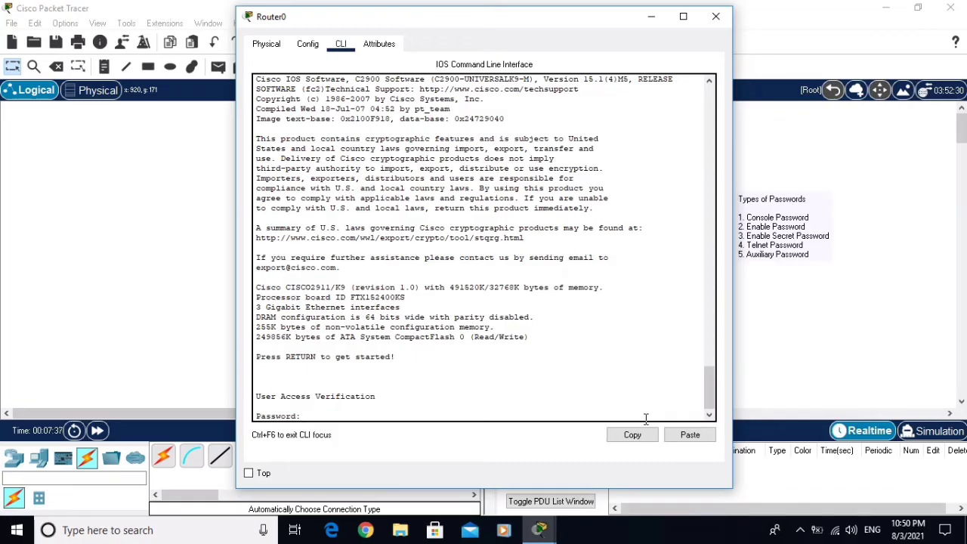
Log in with the console password, pass enable using the secret, and enter conf t
key("Return")
type("enable")
key("Return")
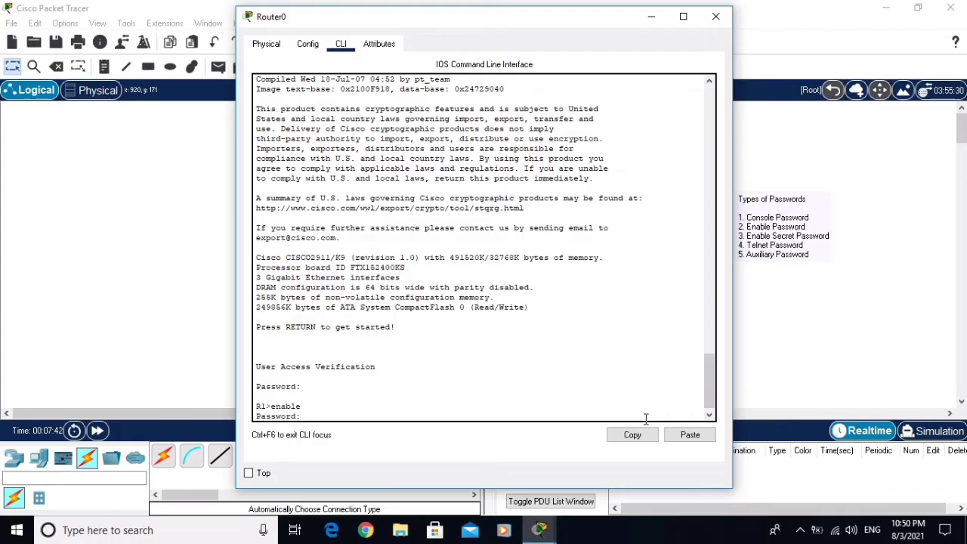
key("Return")
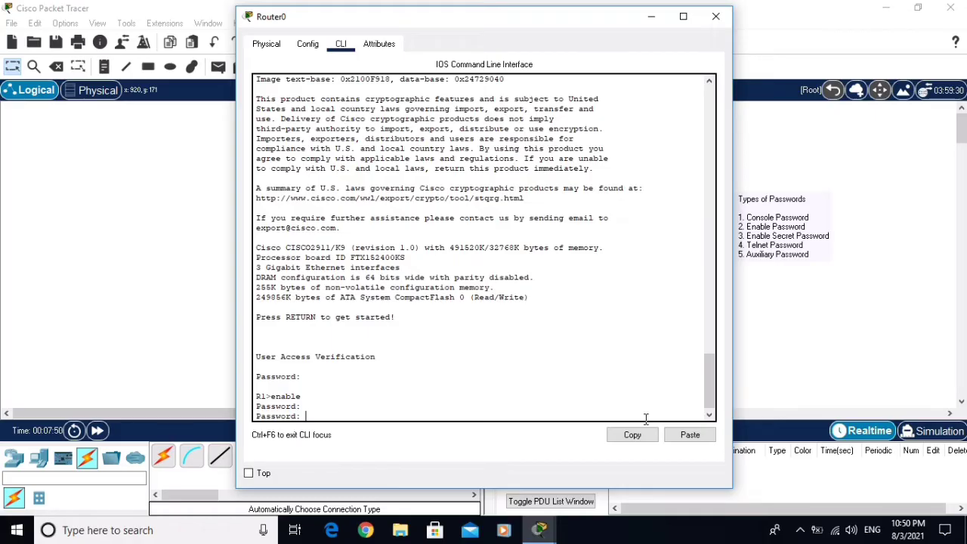
key("Return")
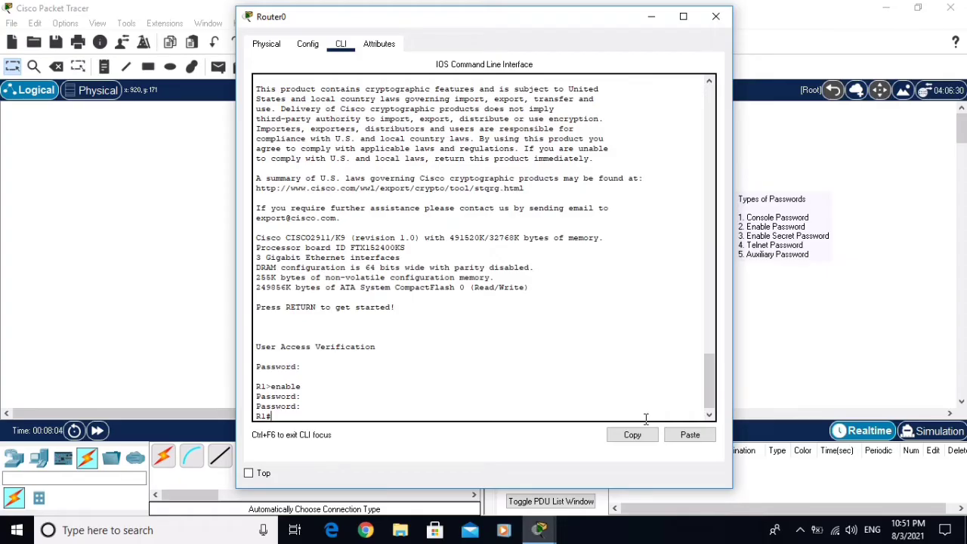
type("conf t")
key("Return")
Set a password and login on line aux 0, then exit to global configuration
type("line aux")
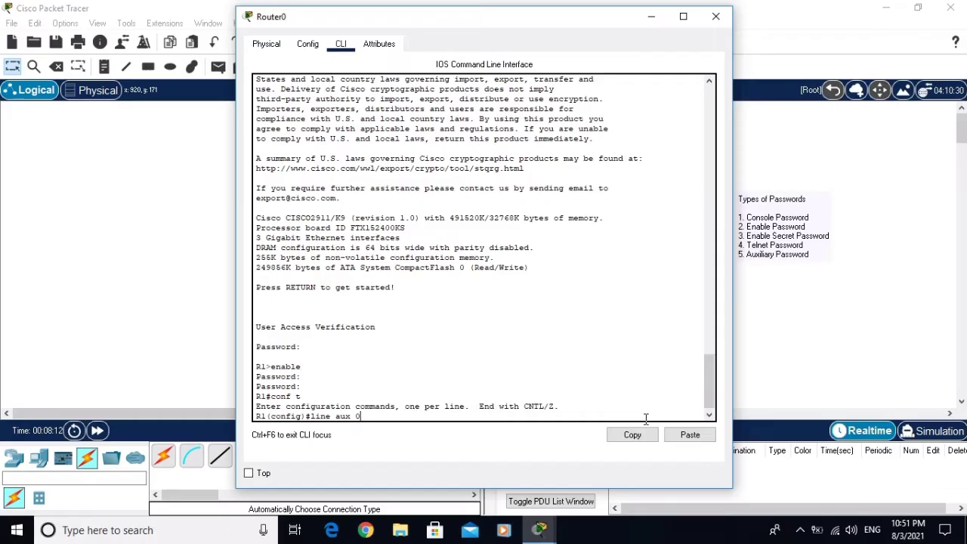
type(" 0")
key("Return")
type("pass")
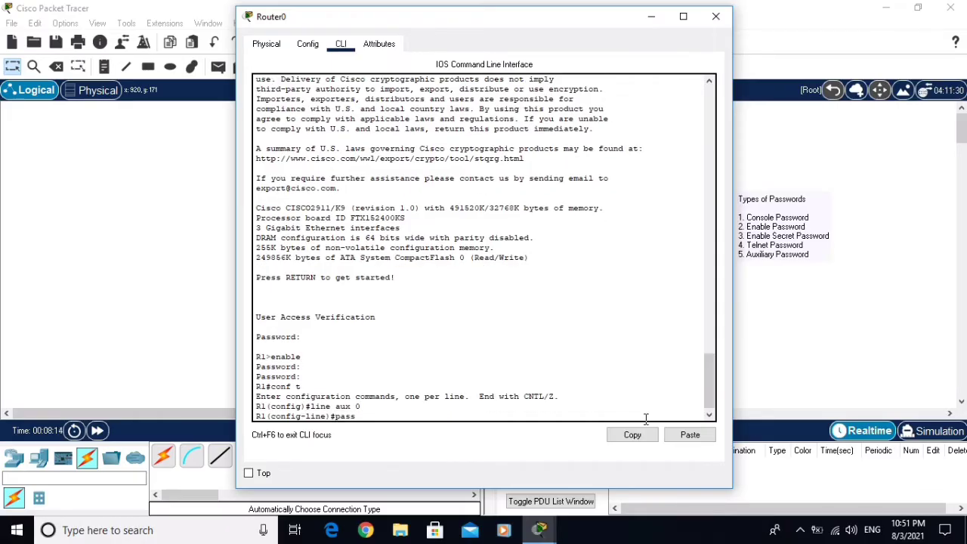
type("word aux")
key("Return")
type("login")
key("Return")
type("exit")
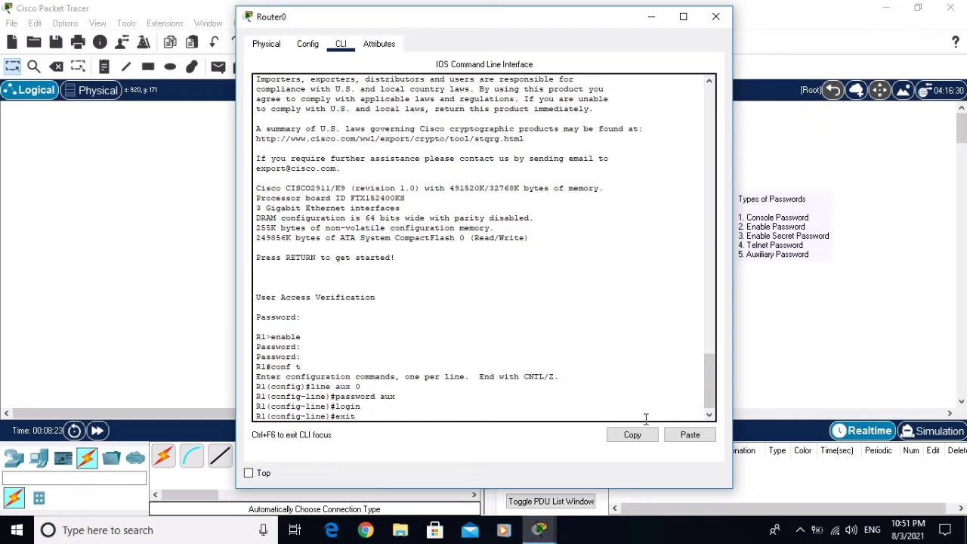
key("Return")
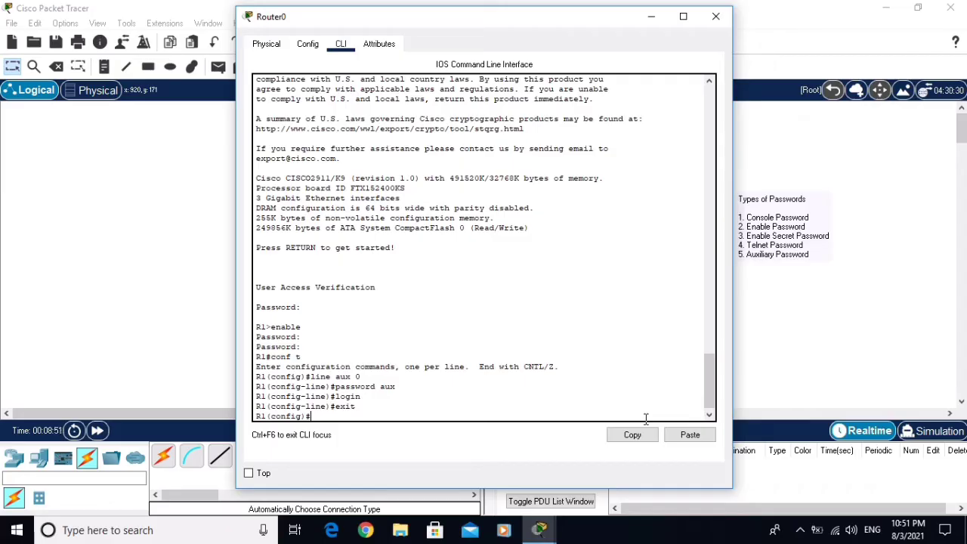
type("do show ip interface brief")
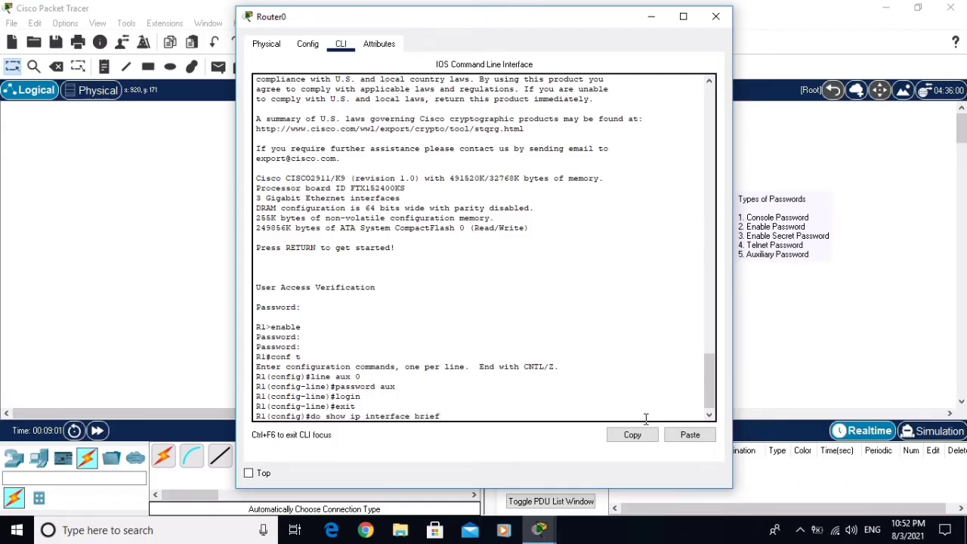
List interfaces briefly, then give GigabitEthernet0/0 address 192.168.1.1 255.255.255.0
key("Return")
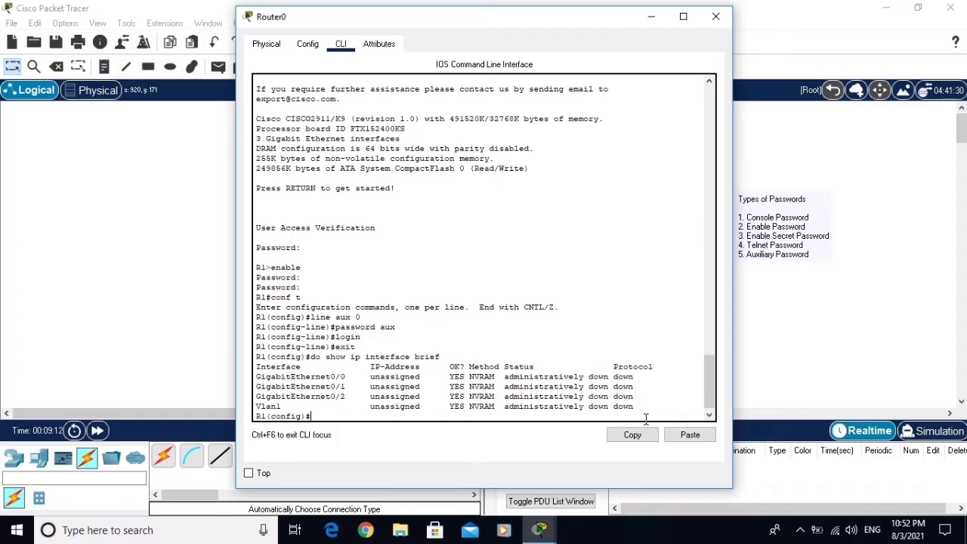
type("interface g0/0")
key("Return")
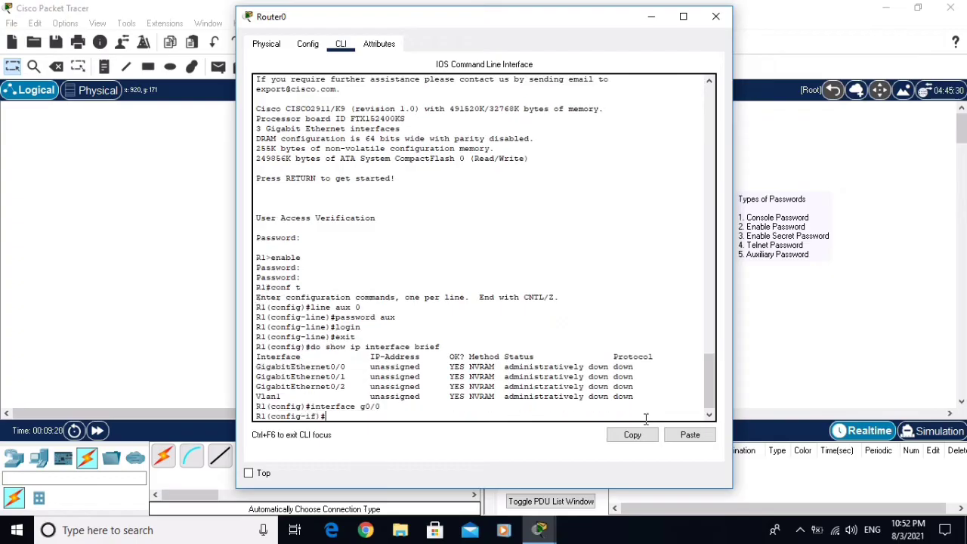
type("ip address 192.168.1.1 255")
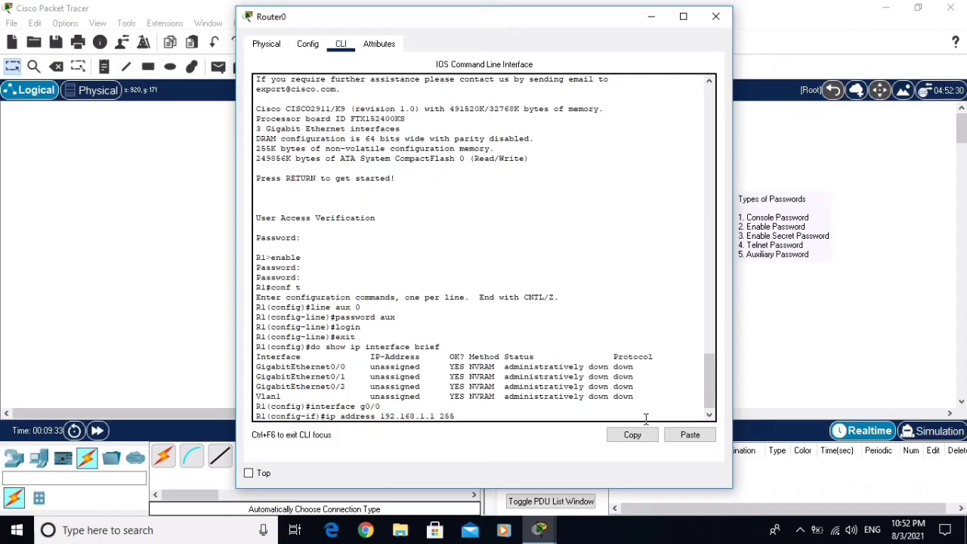
type(".255.255.0")
key("Return")
Bring GigabitEthernet0/0 up with no shutdown and return to global configuration
type("no")
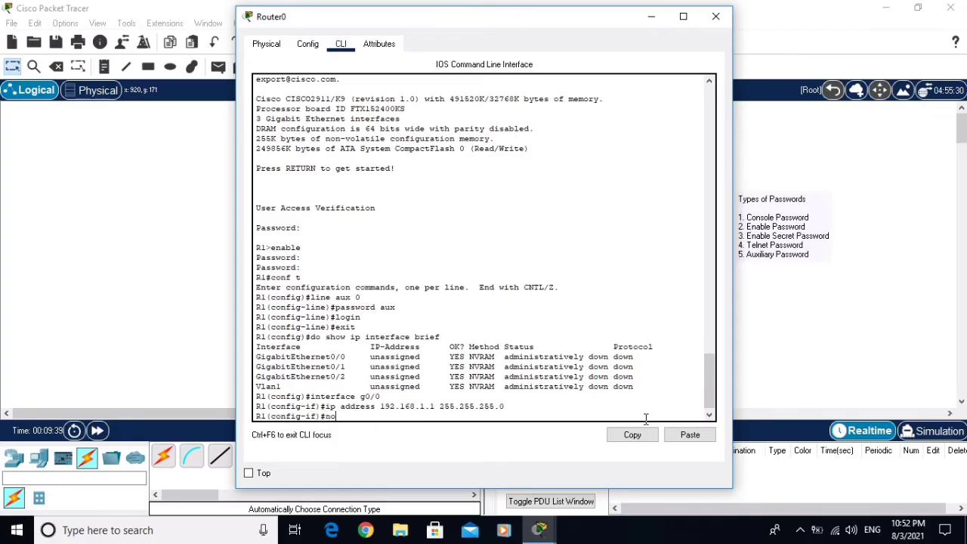
type(" shutdown")
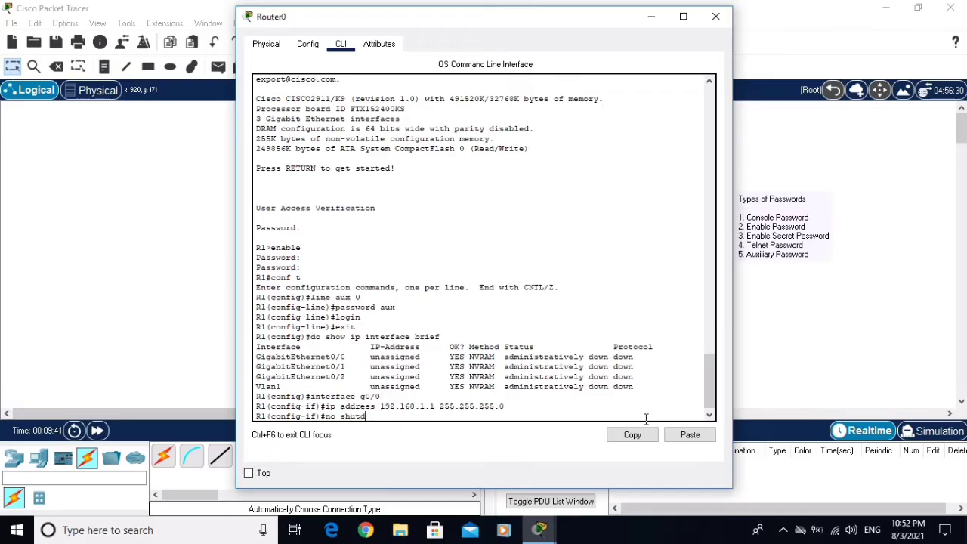
key("Return")
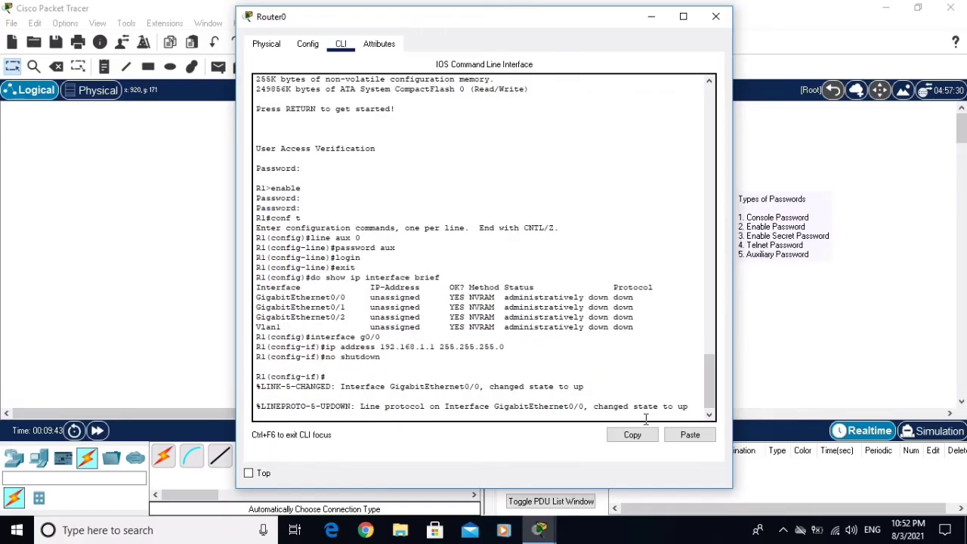
key("Return")
type("exit")
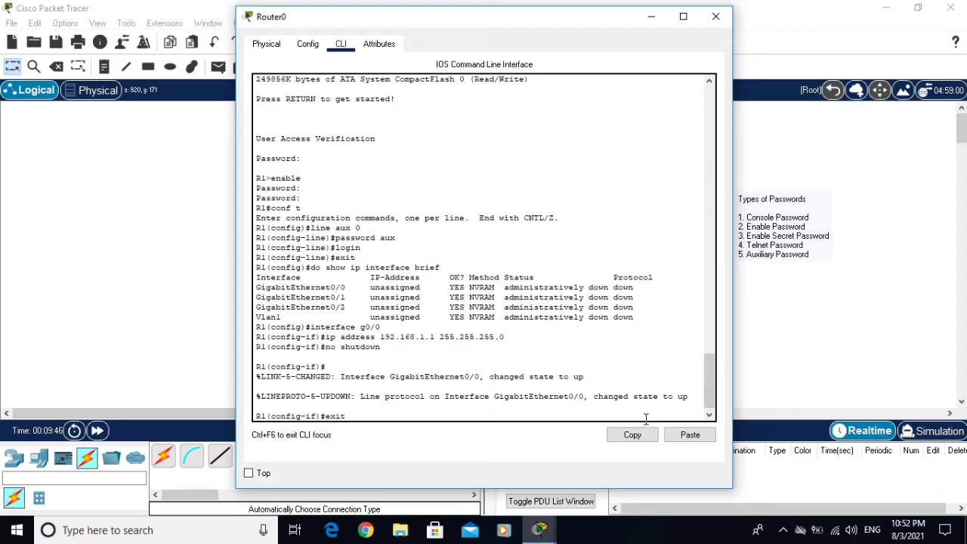
key("Return")
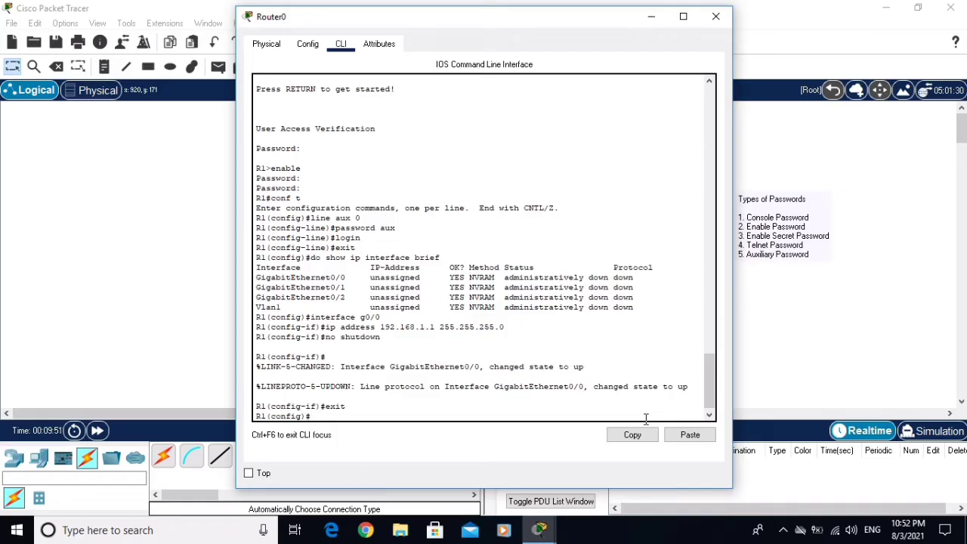
Set a telnet password and require login on line vty 0 15
type("line vty 0 15")
key("Return")
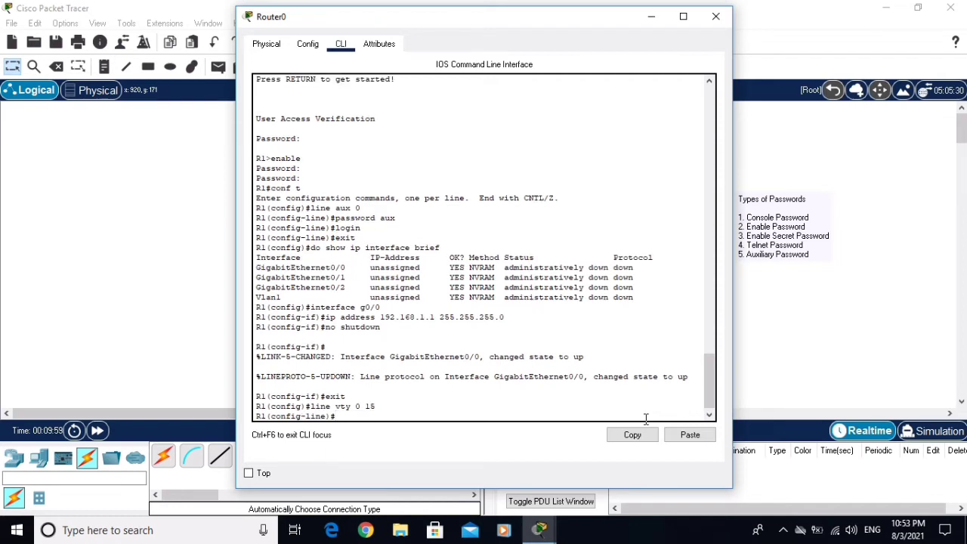
type("password telnet")
key("BackSpace")
key("BackSpace")
key("BackSpace")
type("net")
key("Return")
type("login")
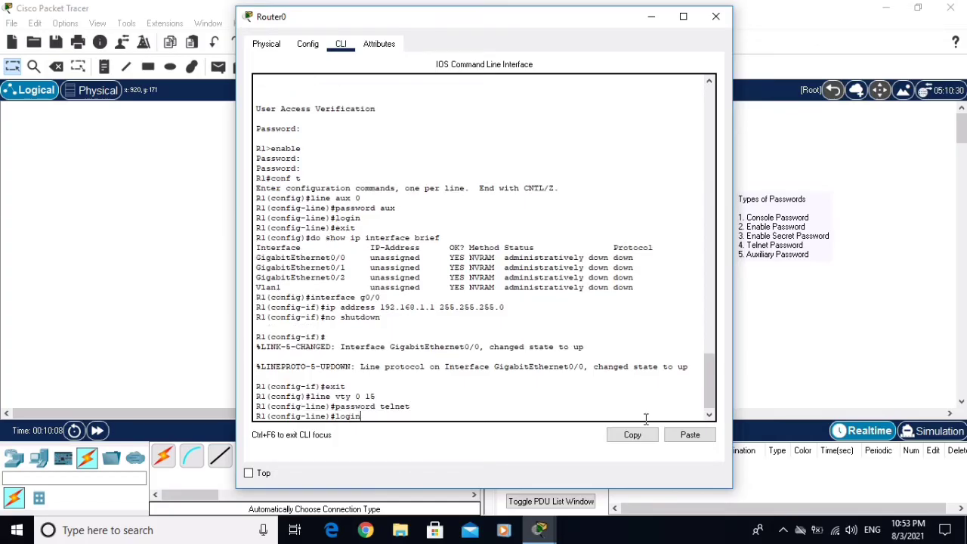
key("Return")
type("exit")
key("Return")
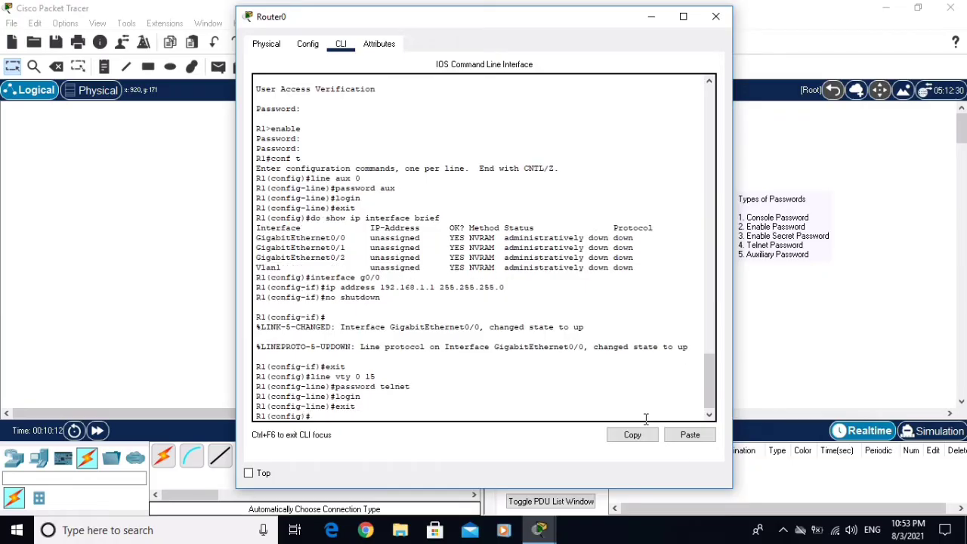
key("Return")
Save R1's running configuration with write and close the Router0 window
type("exit")
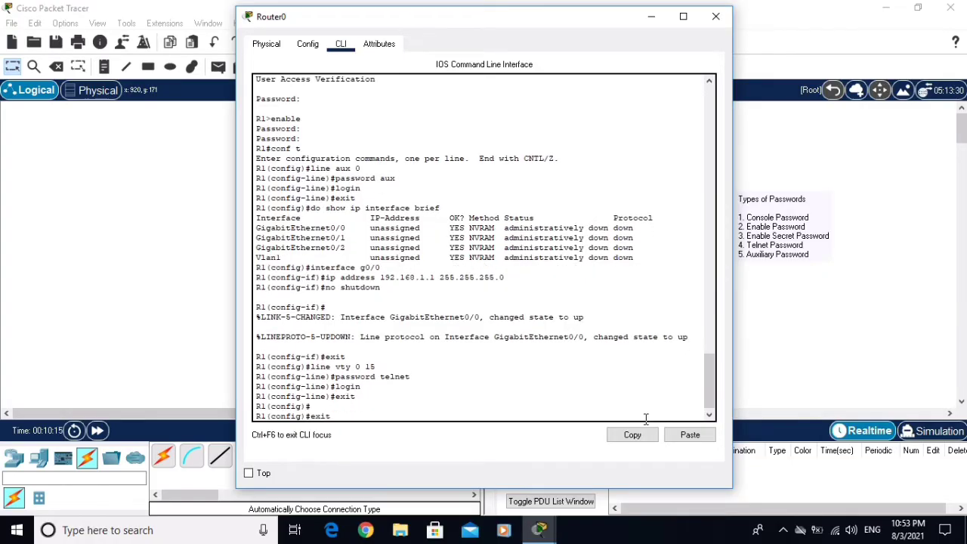
key("Return")
type("write")
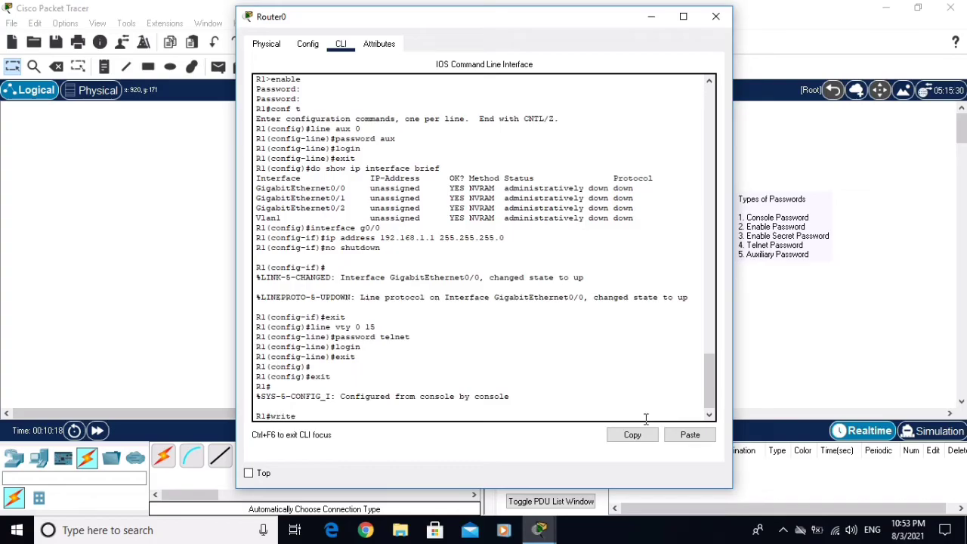
key("Return")
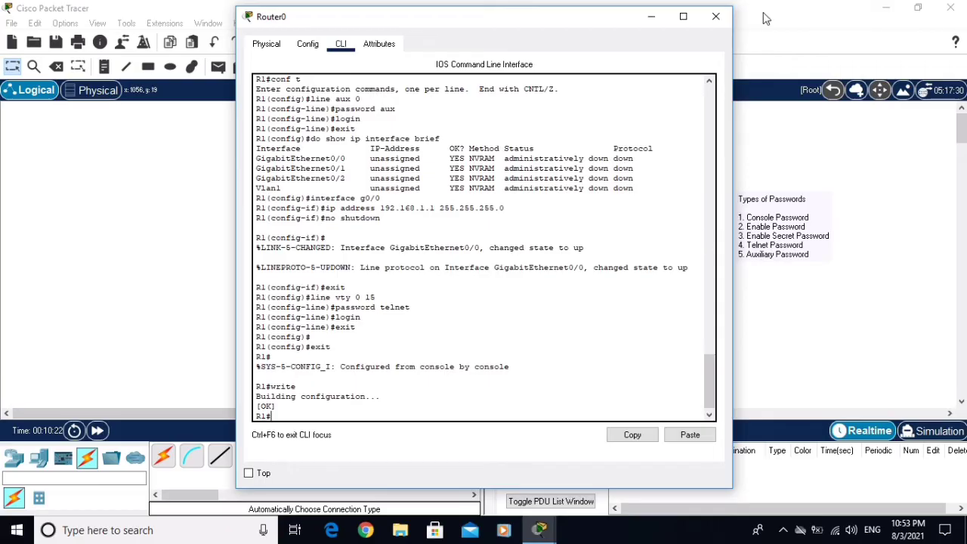
left_click(715, 18)
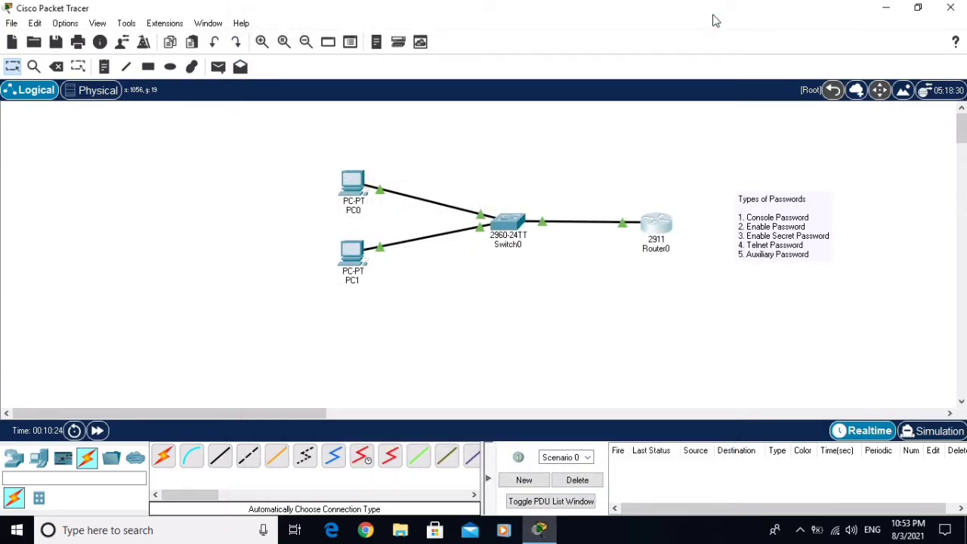
Configure PC0 with IP 192.168.1.2, mask 255.255.255.0 and gateway 192.168.1.1
left_click(362, 186)
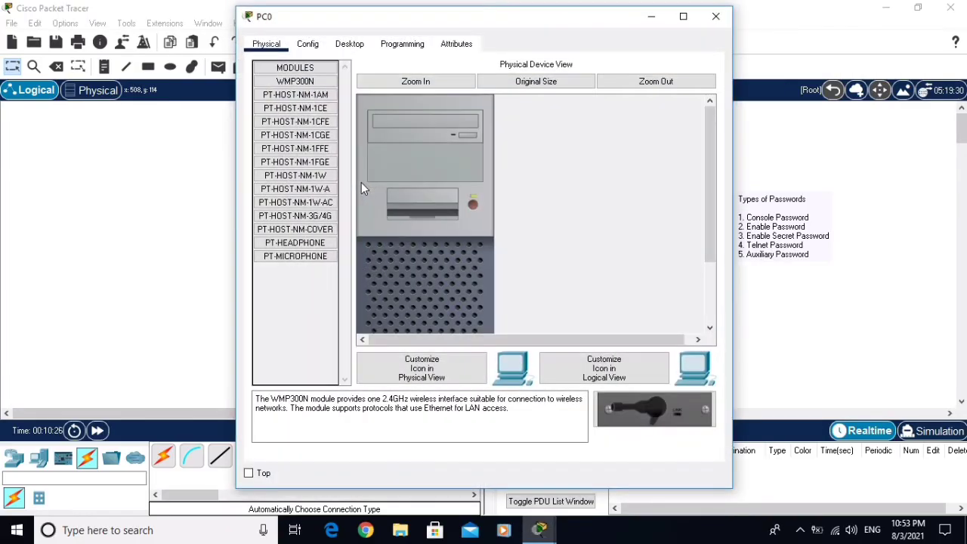
left_click(347, 44)
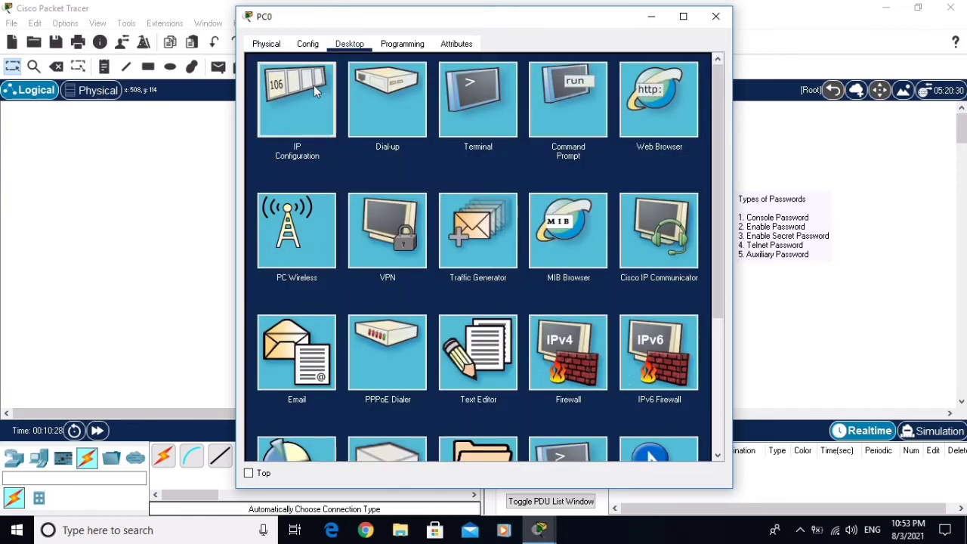
left_click(316, 89)
left_click(418, 141)
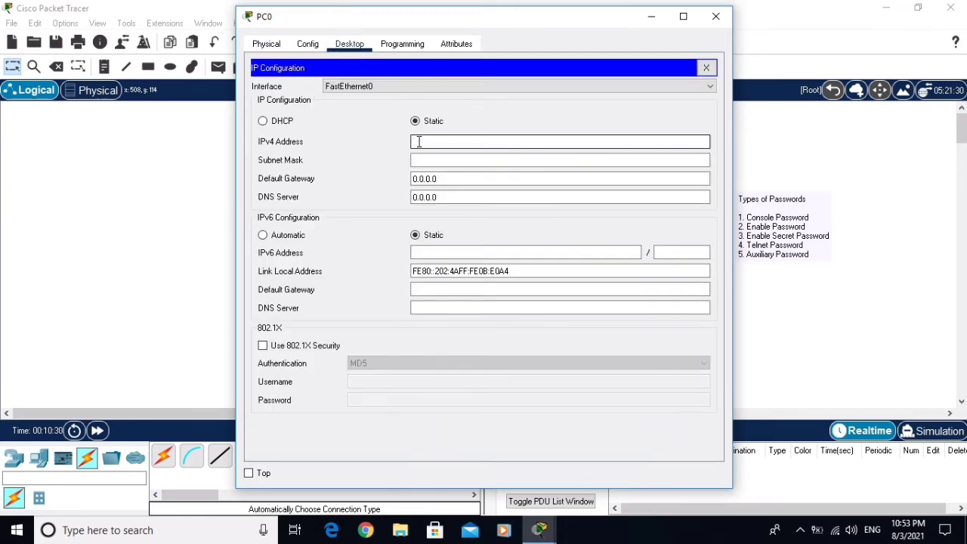
type("192.168.1.2")
left_click(443, 157)
left_click(480, 196)
left_click(459, 180)
double_click(459, 182)
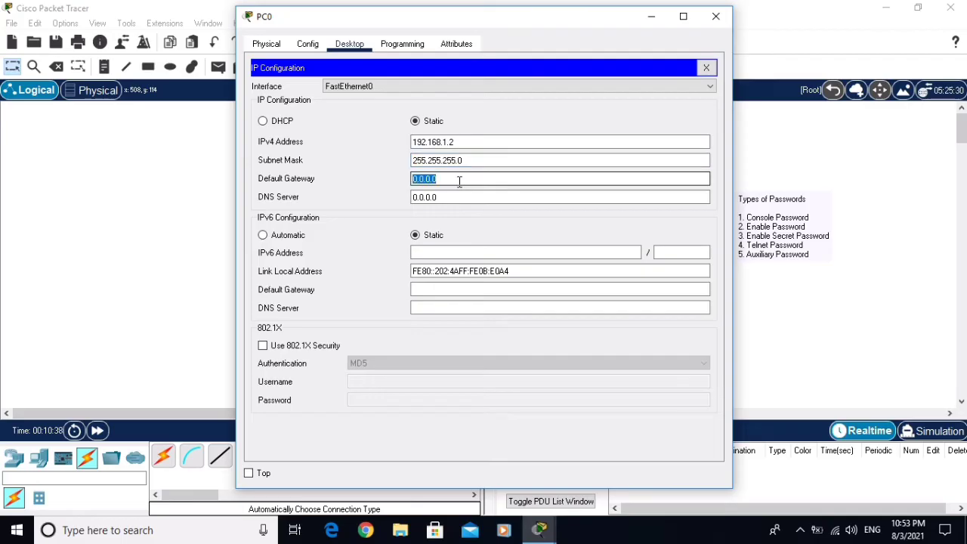
type("192.168.1.1")
left_click(457, 196)
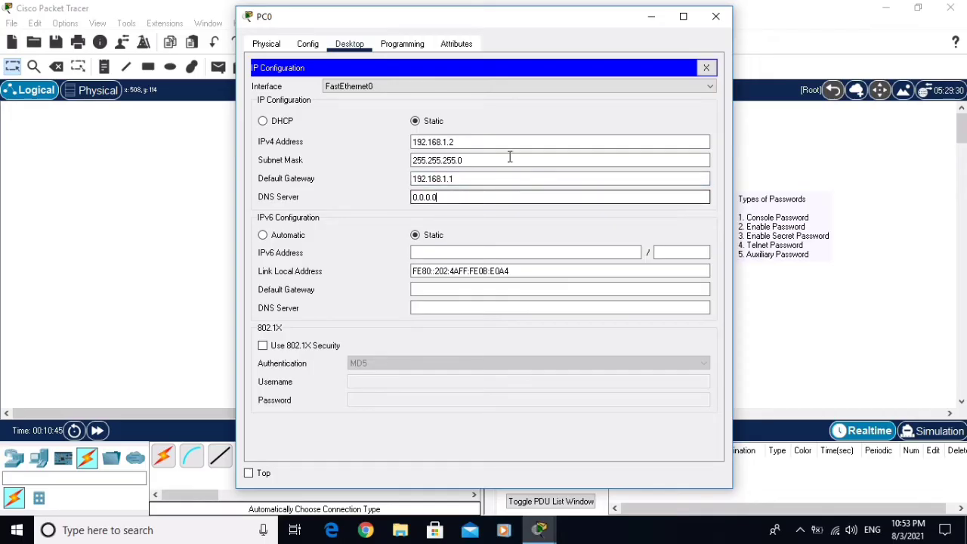
left_click(707, 68)
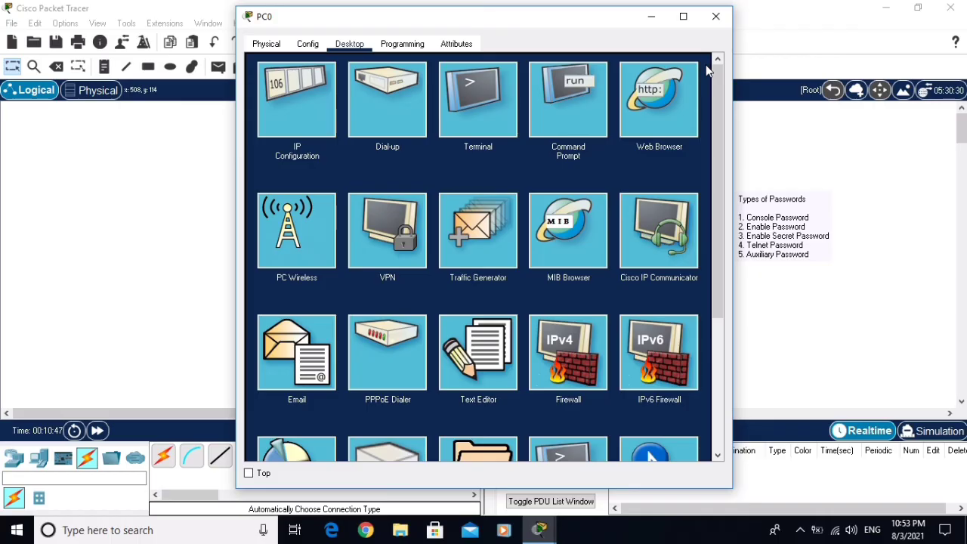
On PC0's command prompt, run ipconfig, then ping R1 at 192.168.1.1
left_click(563, 95)
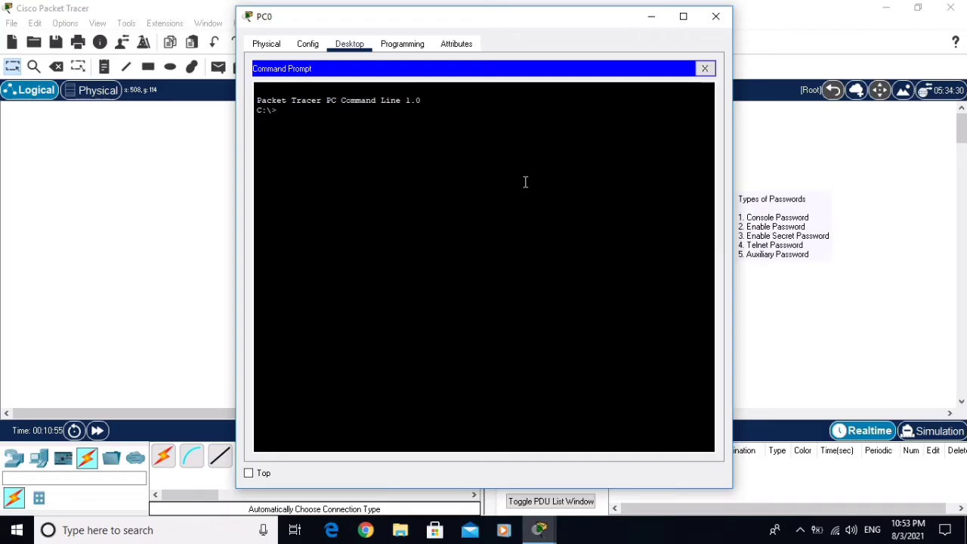
type("ipconfig")
key("Return")
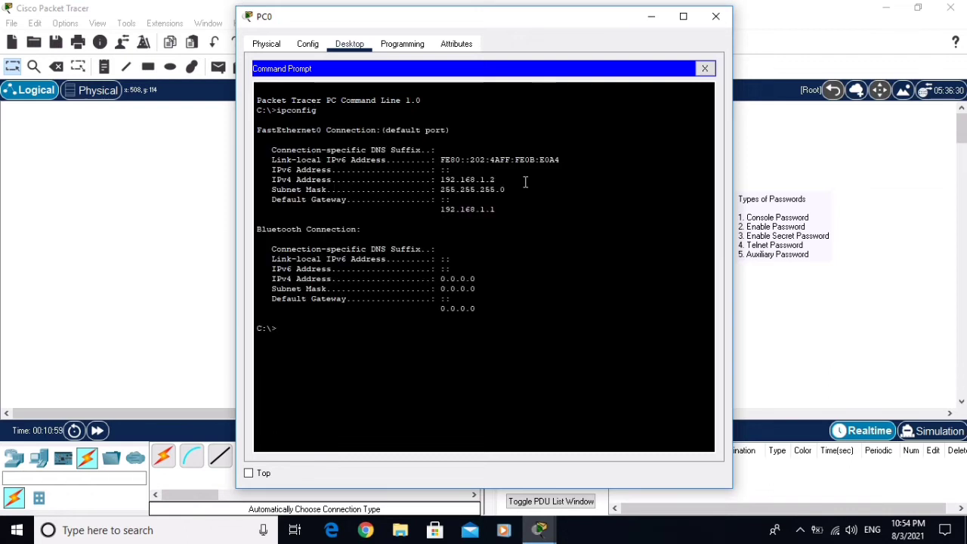
left_click_drag(525, 181, 487, 183)
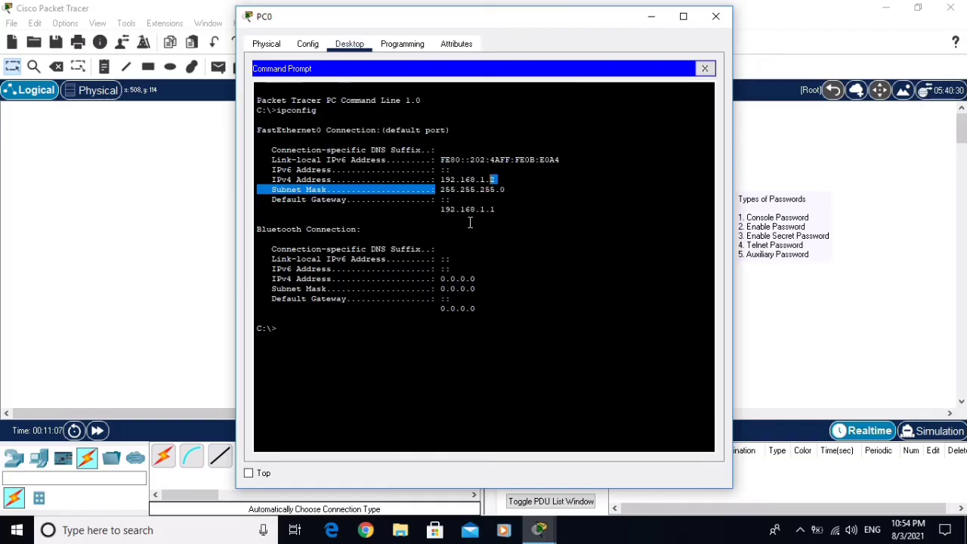
left_click(343, 322)
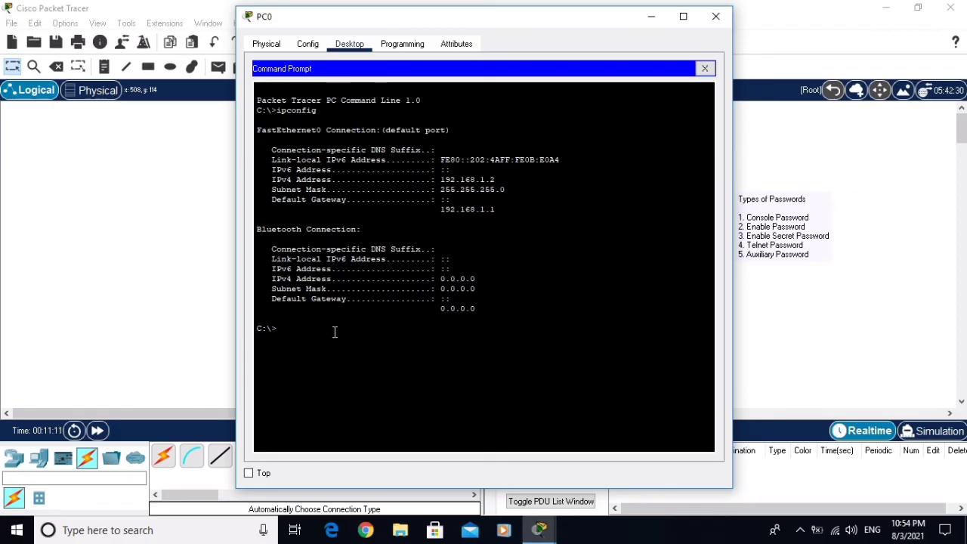
type("ping 192.168.1.1")
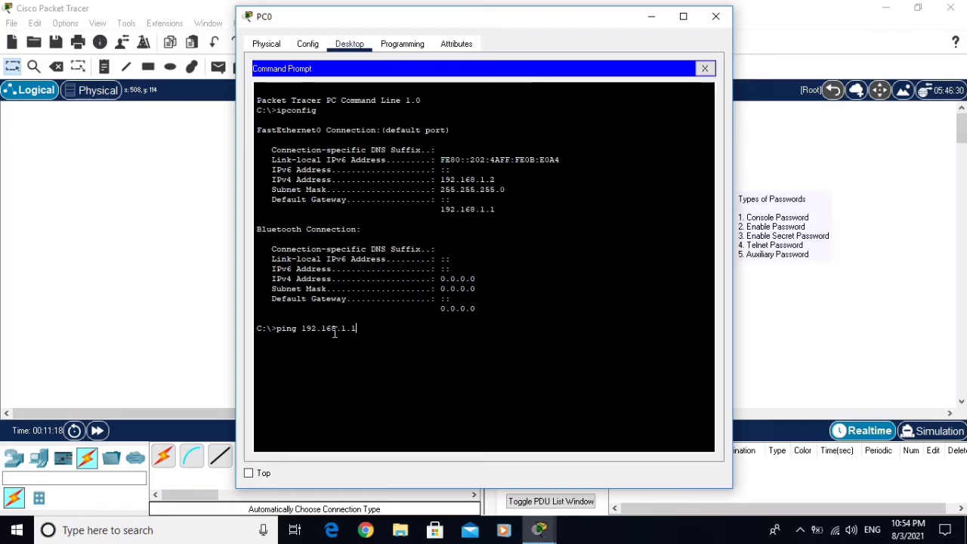
key("Return")
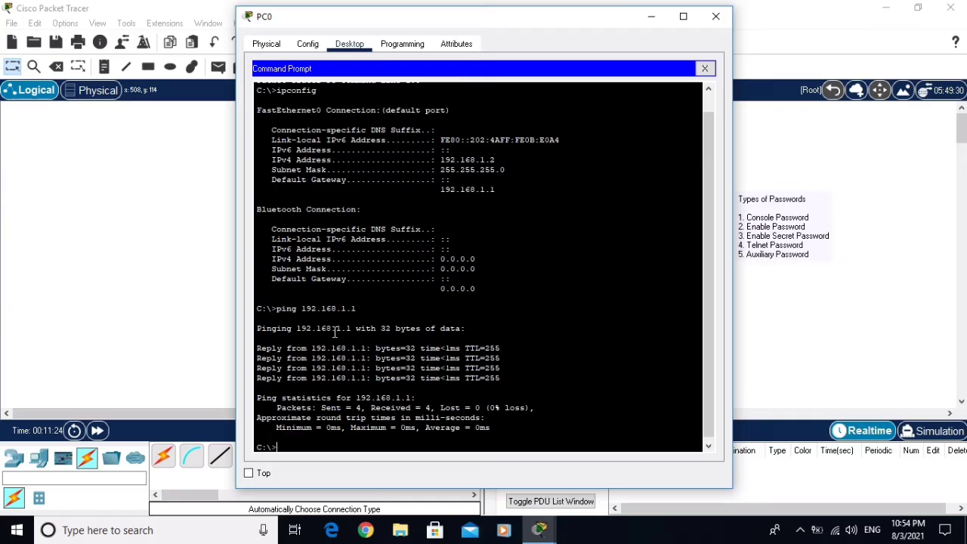
Telnet to 192.168.1.1, log in with the line and enable passwords, then enter conf t
type("telnet 192.168.1.1")
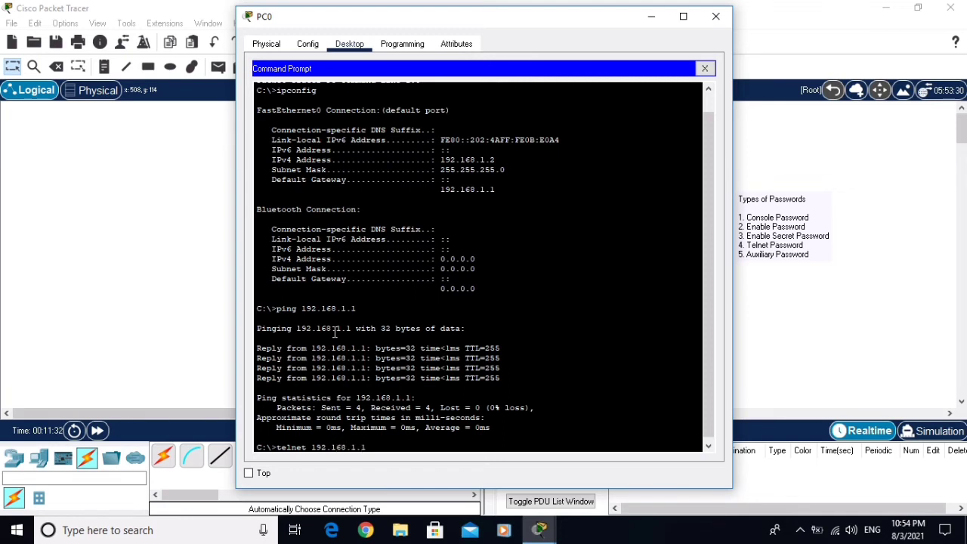
key("Return")
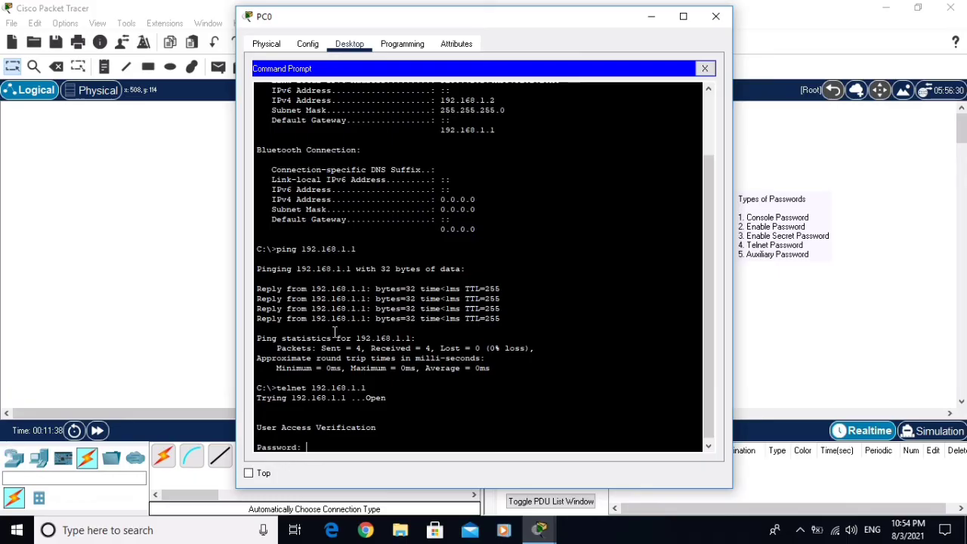
key("Return")
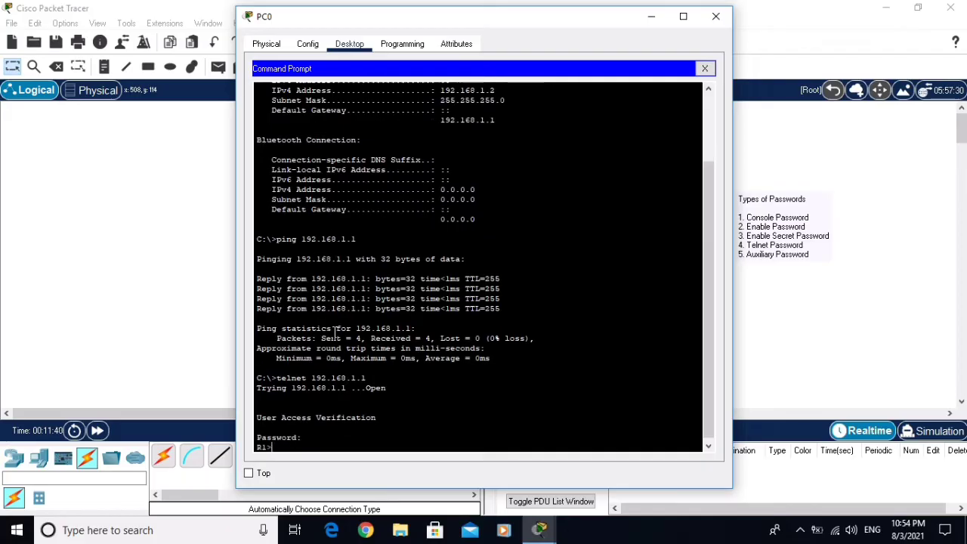
type("enable")
key("Return")
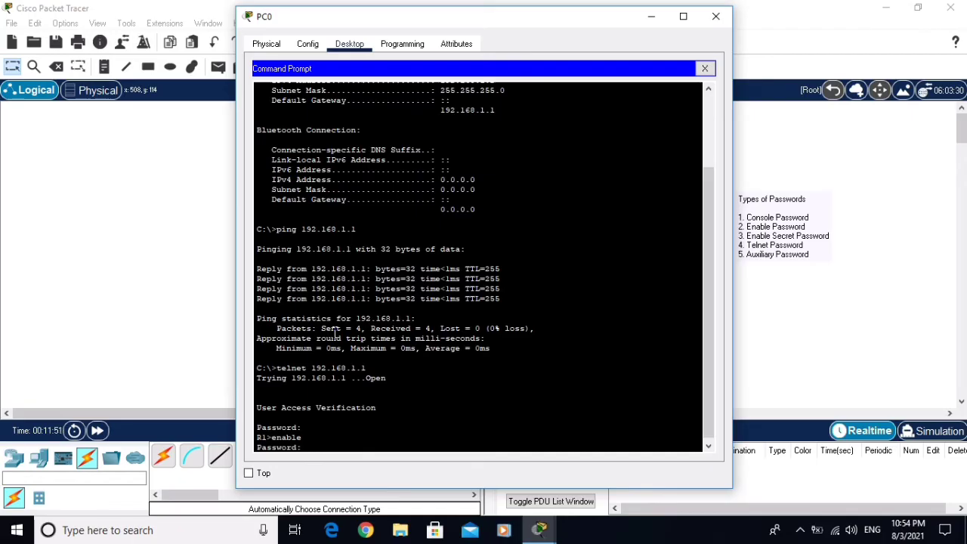
key("Return")
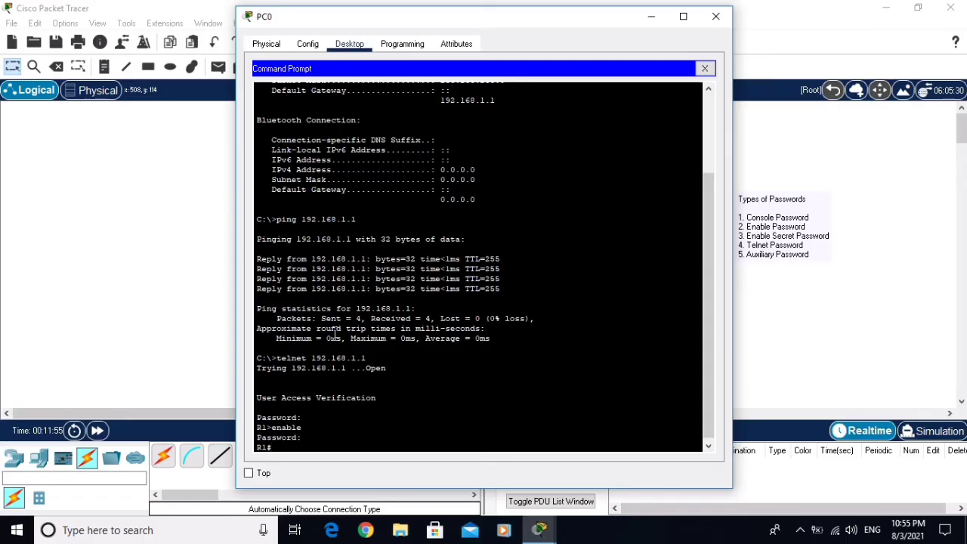
type("conf t")
key("Return")
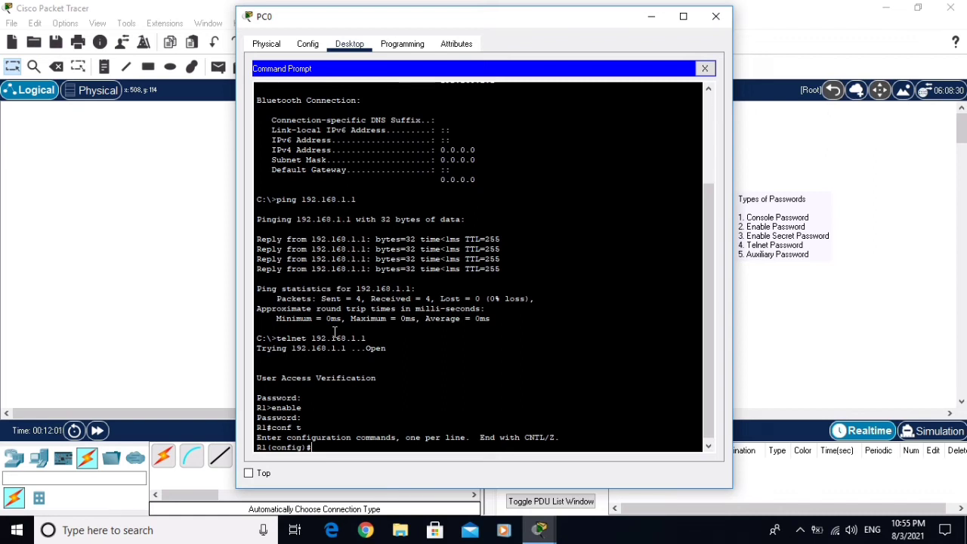
Set the hostname to Router and exit to privileged mode
type("hostname Router")
key("Return")
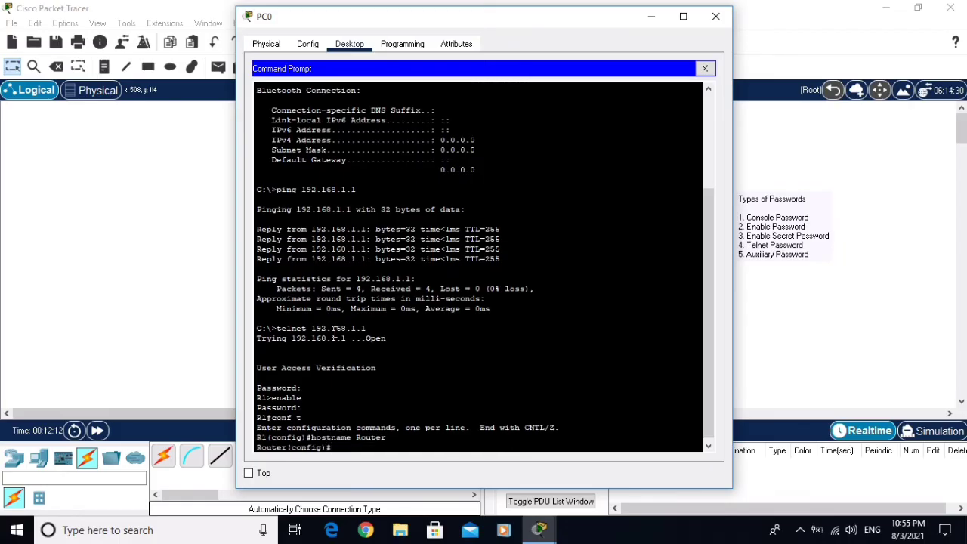
type("exit")
key("Return")
Display the configuration with show running-config
type("show")
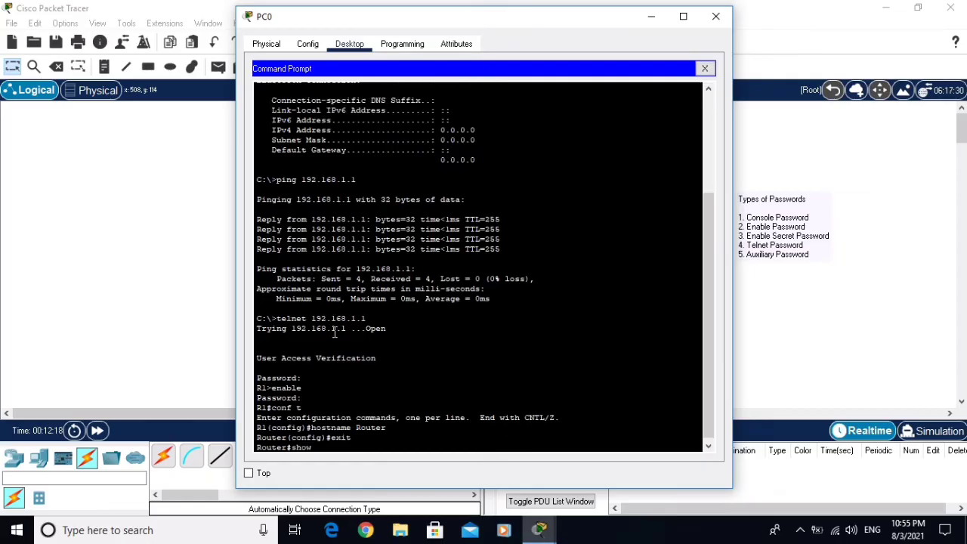
type(" running con")
key("BackSpace")
key("BackSpace")
type("config")
key("Return")
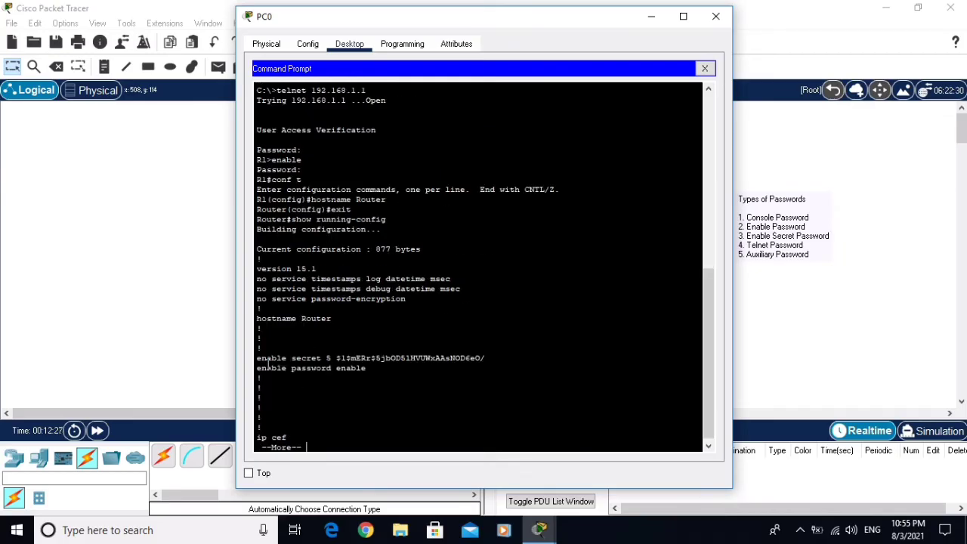
Highlight the hashed enable secret and the plain-text enable password
left_click_drag(258, 360, 488, 357)
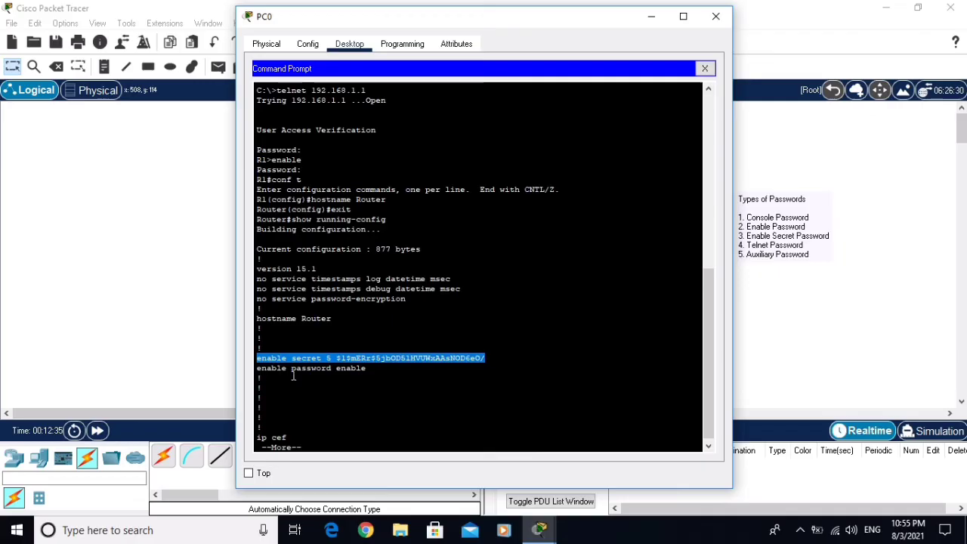
left_click_drag(337, 369, 371, 371)
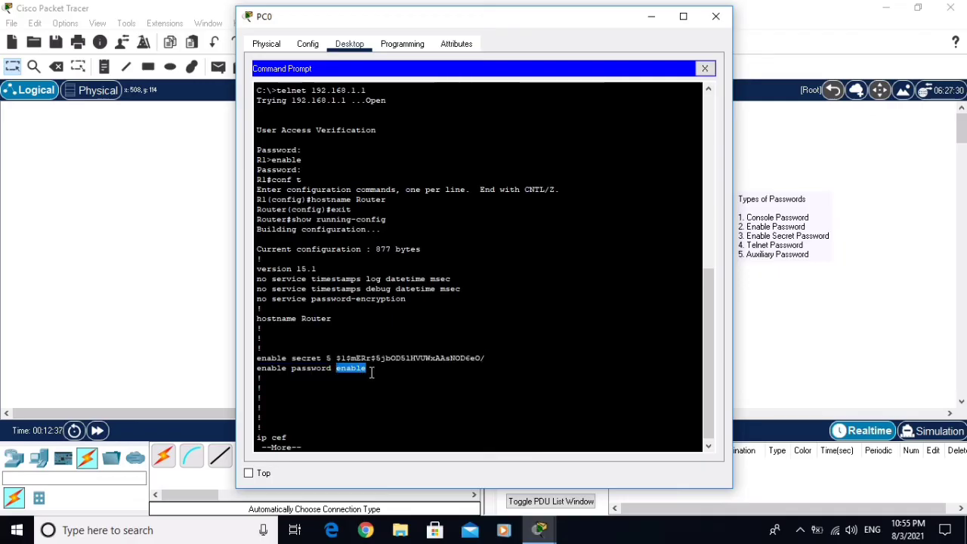
left_click(334, 444)
Page to the config's end and highlight the plain-text console, aux and telnet passwords
key("Return")
key("Return")
key("Return")
key("Return")
key("Return")
key("Return")
key("Return")
key("Return")
key("Return")
key("Return")
key("Return")
key("Return")
key("Return")
key("Return")
key("Return")
key("Return")
key("Return")
key("Return")
key("Return")
key("Return")
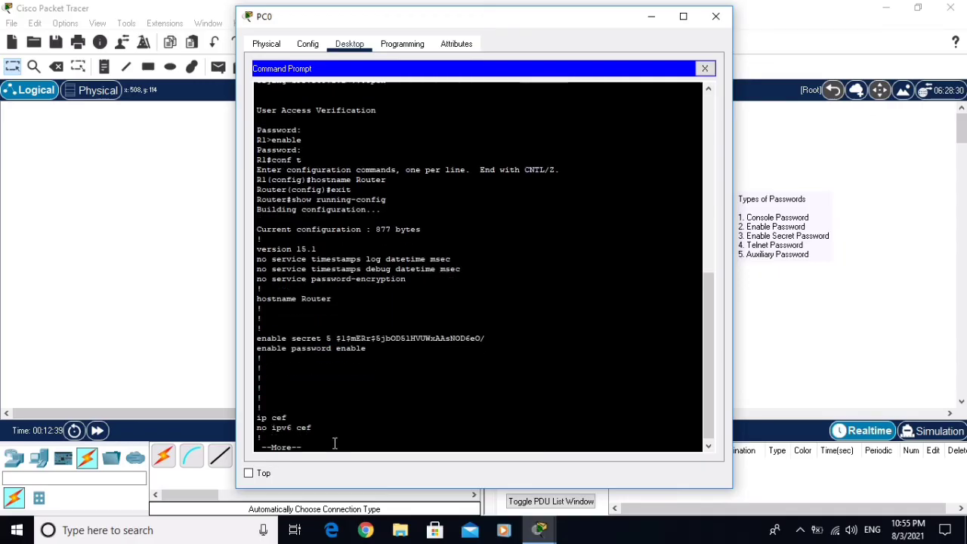
key("Return")
key("Return")
key("Return")
key("Return")
key("Return")
key("Return")
key("Return")
key("Return")
key("Return")
key("Return")
key("Return")
key("Return")
key("Return")
key("Return")
key("Return")
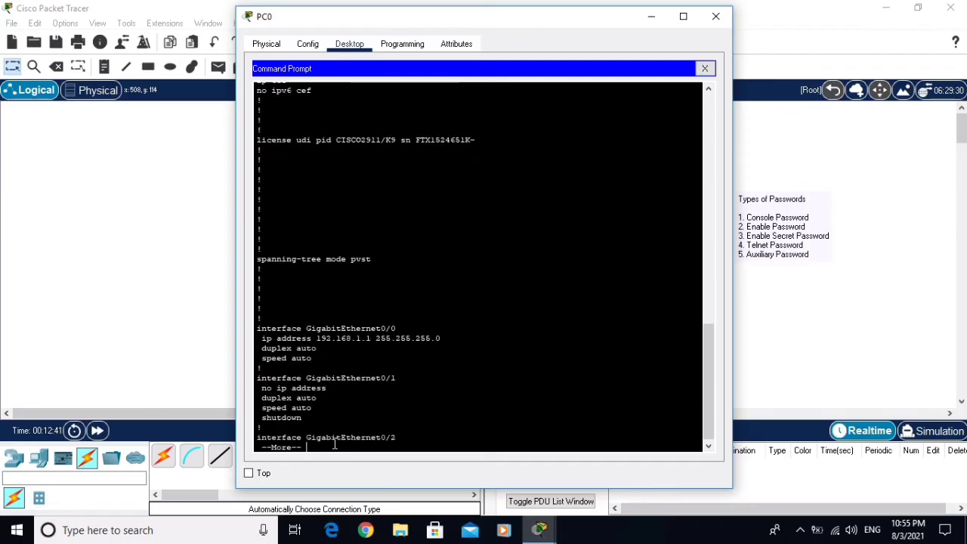
key("Return")
key("Return")
key("Return")
key("Return")
key("Return")
key("Return")
key("Return")
key("Return")
key("Return")
key("Return")
key("Return")
key("Return")
key("Return")
key("Return")
key("Return")
key("Return")
key("Return")
key("Return")
key("Return")
key("Return")
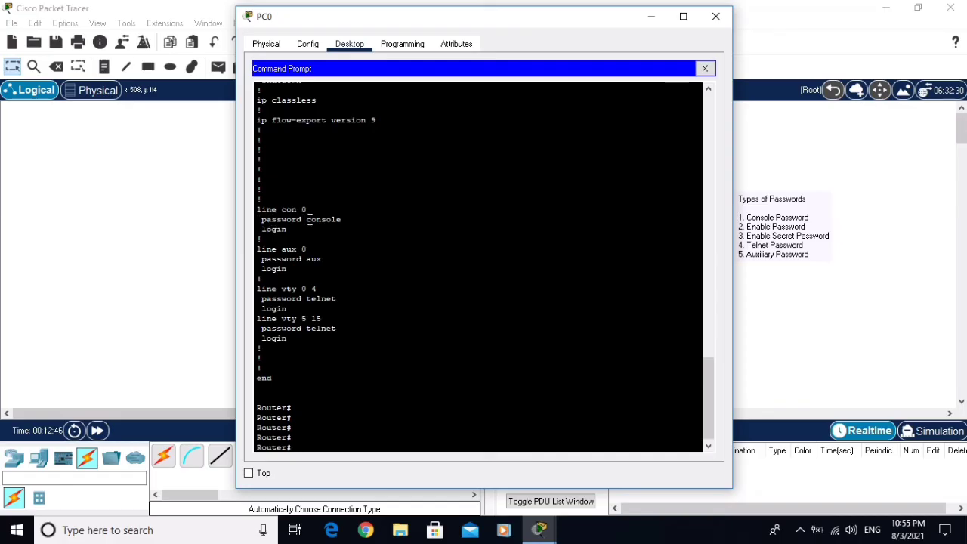
left_click_drag(305, 219, 341, 220)
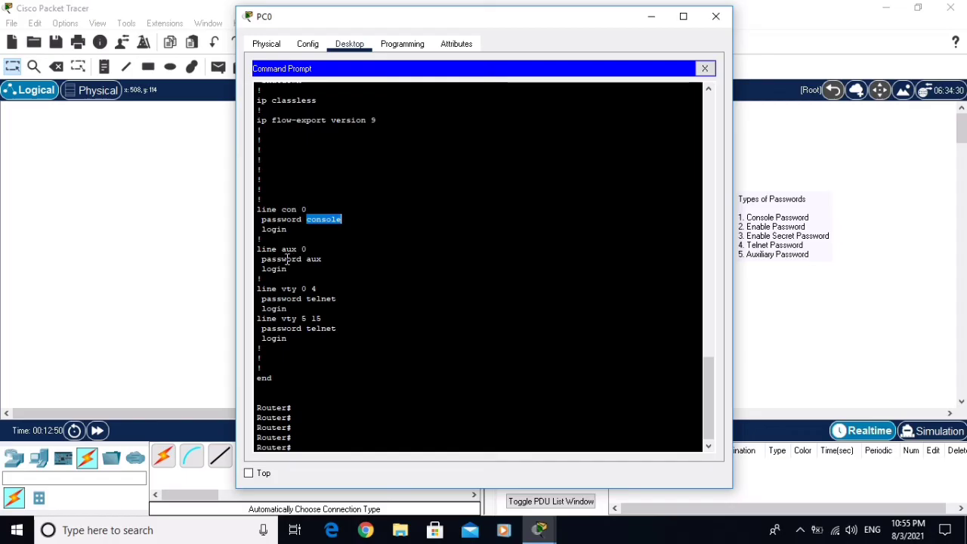
left_click_drag(306, 260, 326, 259)
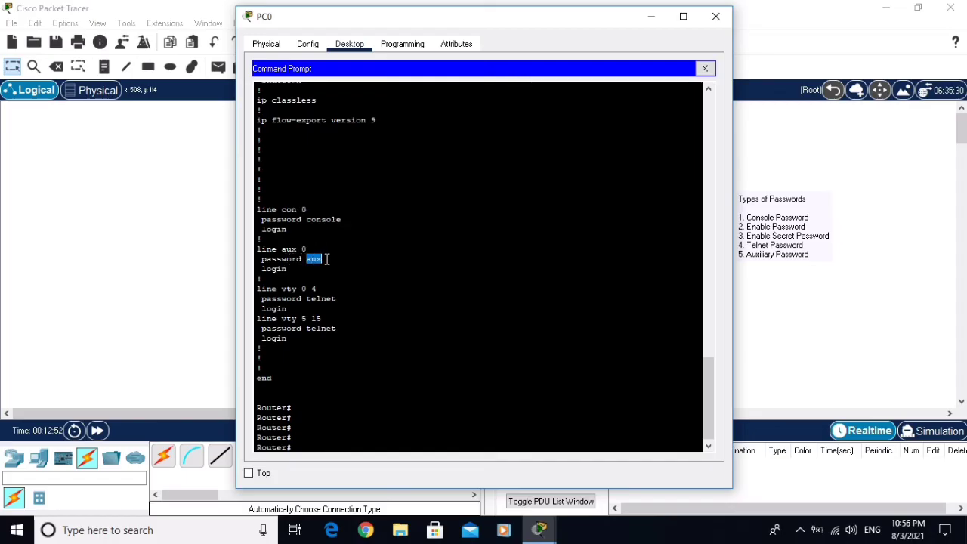
left_click_drag(306, 298, 345, 301)
left_click(315, 445)
Enable service password-encryption in global configuration mode, then exit
type("conf t")
key("Return")
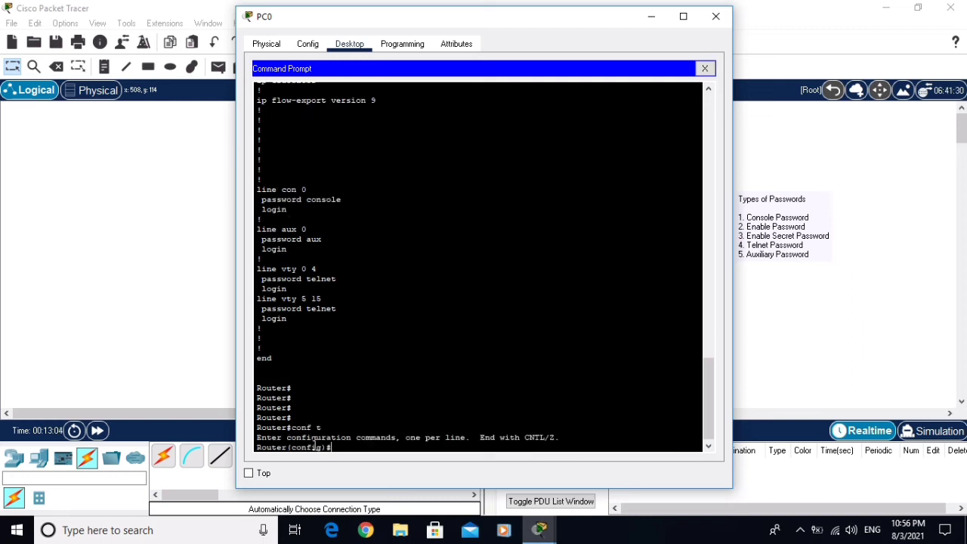
type("service password-enc")
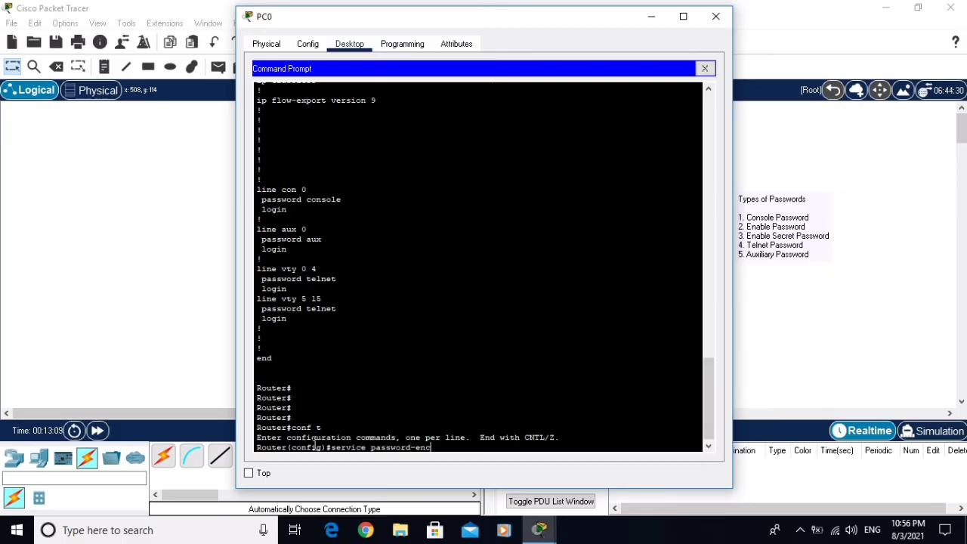
type("ryption")
key("Return")
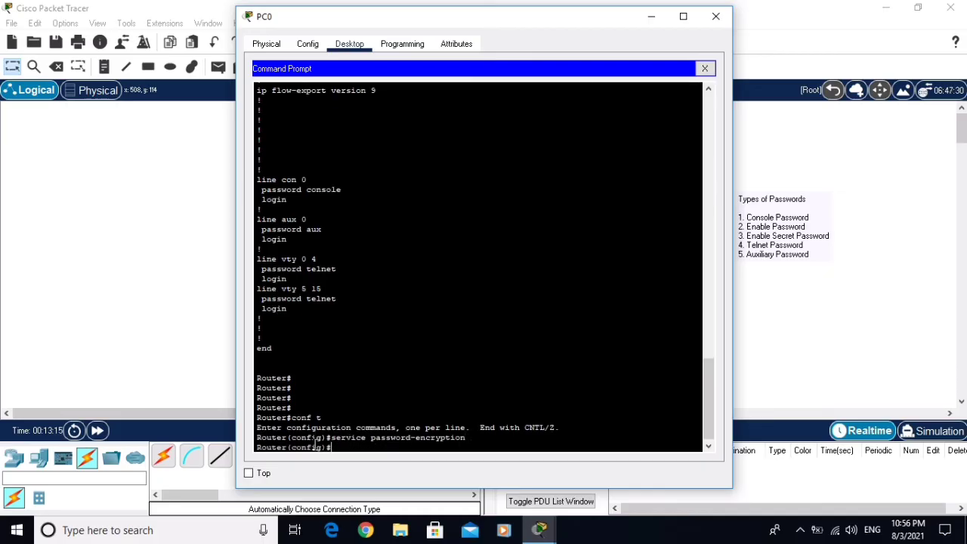
type("exit")
key("Return")
Enter the show running-config command again, recalling it from history
type("show run")
key("Up")
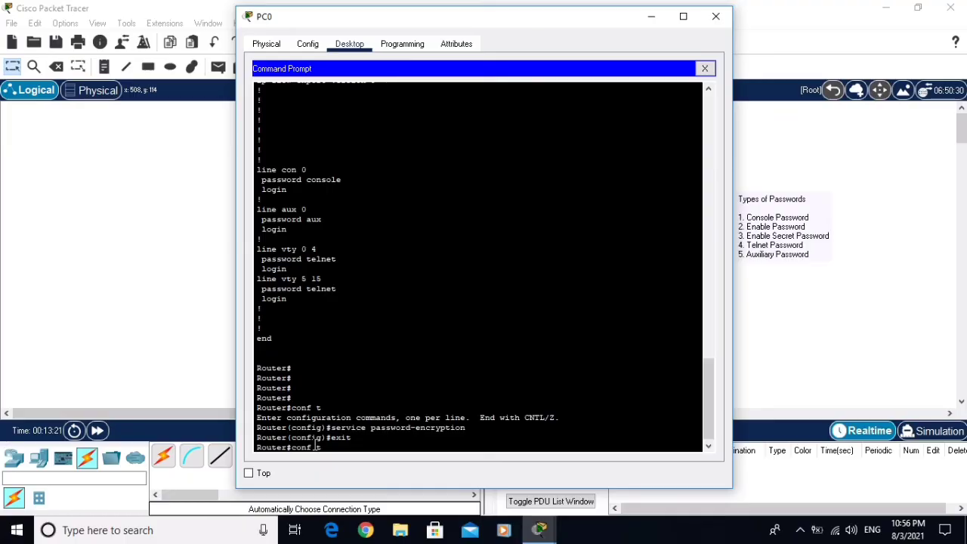
key("Down")
type("ning-config")
Show the running configuration and highlight the now type 7 encrypted enable password
key("Return")
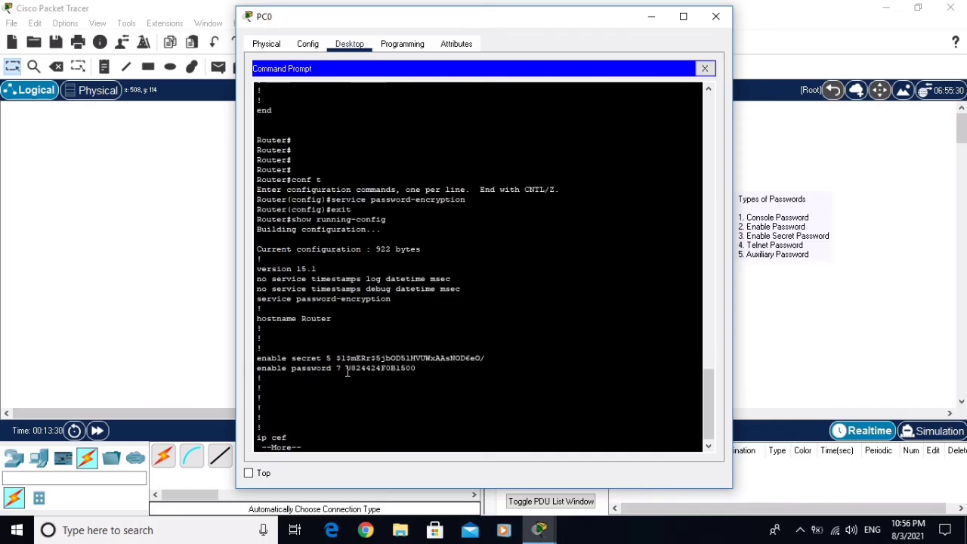
left_click_drag(341, 370, 417, 369)
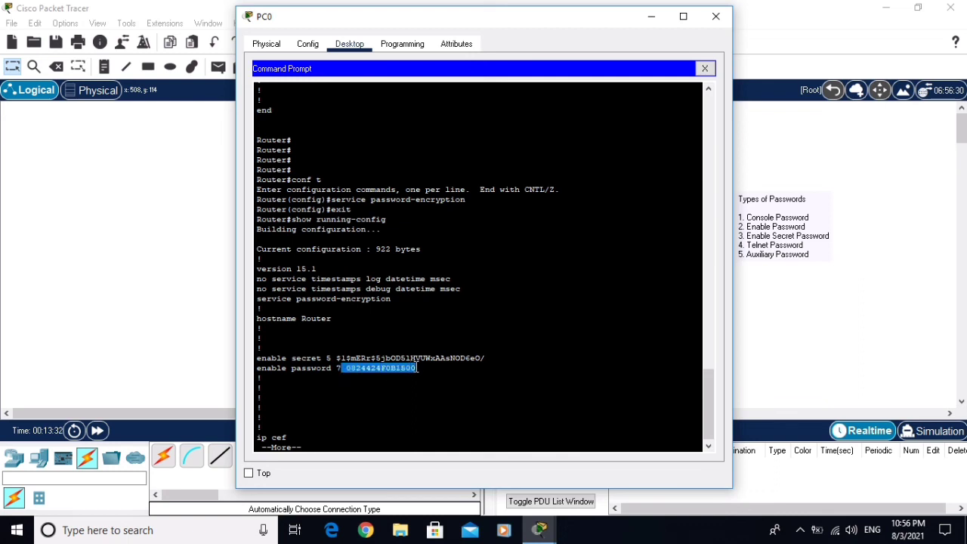
left_click(365, 417)
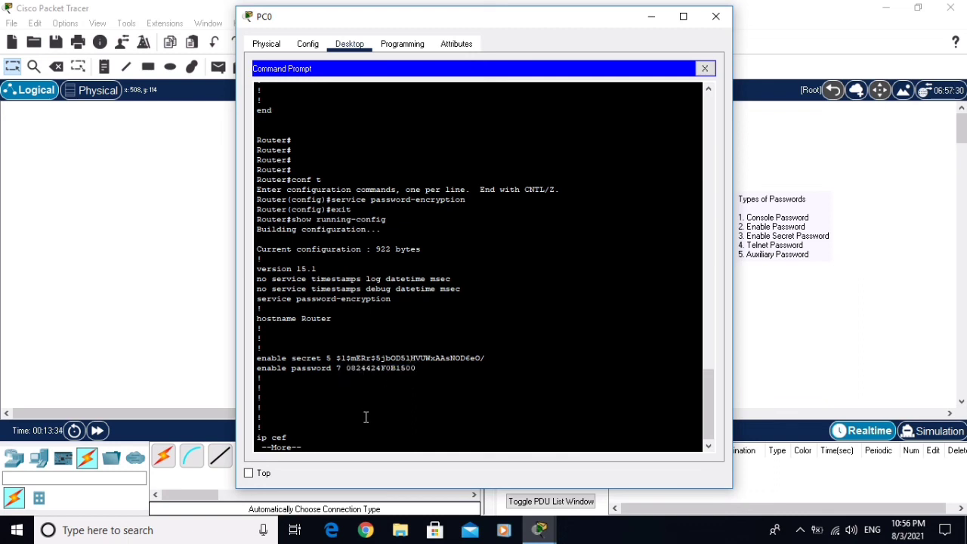
Page to the end and highlight the encrypted console, aux and telnet passwords
key("Return")
key("Return")
key("Return")
key("Return")
key("Return")
key("Return")
key("Return")
key("Return")
key("Return")
key("Return")
key("Return")
key("Return")
key("Return")
key("Return")
key("Return")
key("Return")
key("Return")
key("Return")
key("Return")
key("Return")
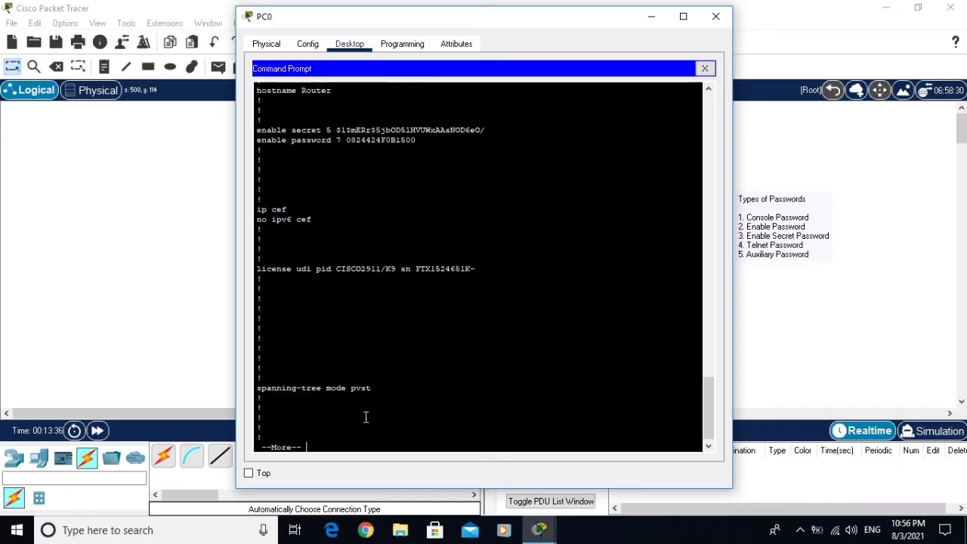
key("Return")
key("Return")
key("Return")
key("Return")
key("Return")
key("Return")
key("Return")
key("Return")
key("Return")
key("Return")
key("Return")
key("Return")
key("Return")
key("Return")
key("Return")
key("Return")
key("Return")
key("Return")
key("Return")
key("Return")
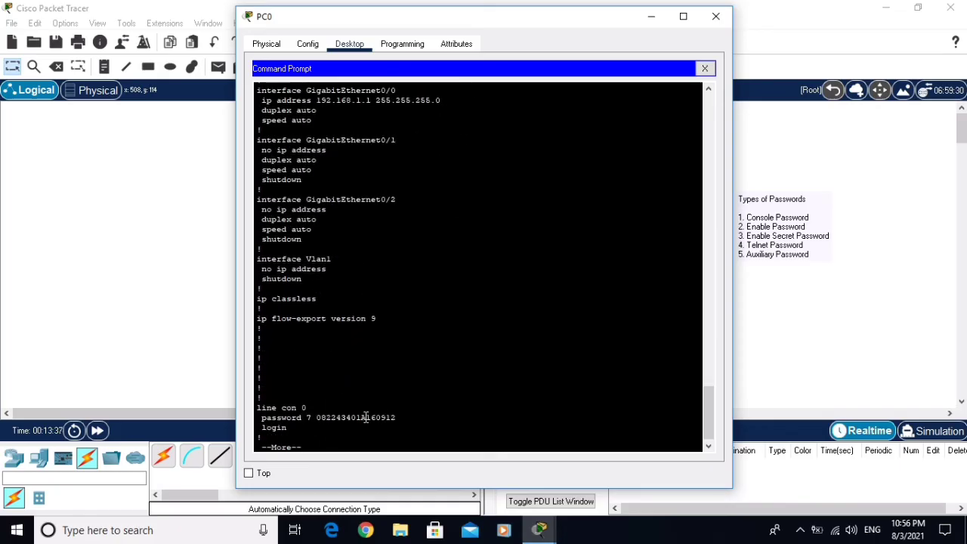
key("Return")
key("Return")
key("Return")
key("Return")
key("Return")
key("Return")
key("Return")
key("Return")
key("Return")
key("Return")
key("Return")
key("Return")
key("Return")
key("Return")
key("Return")
key("Return")
key("Return")
key("Return")
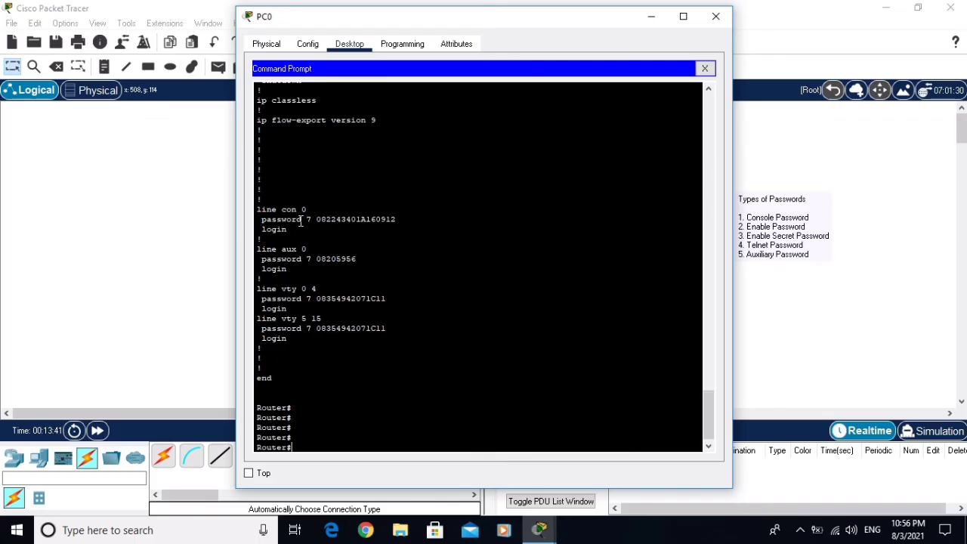
left_click_drag(317, 220, 402, 220)
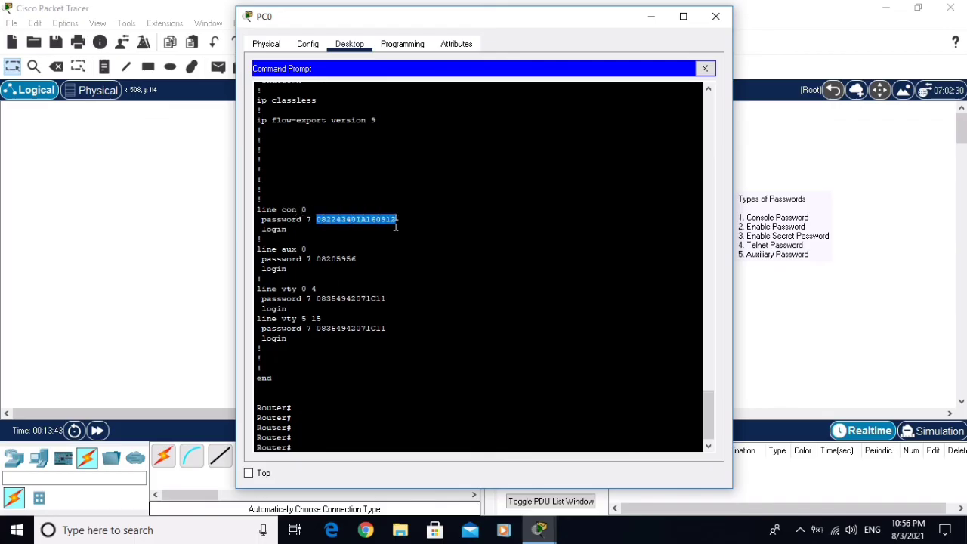
left_click_drag(312, 259, 356, 265)
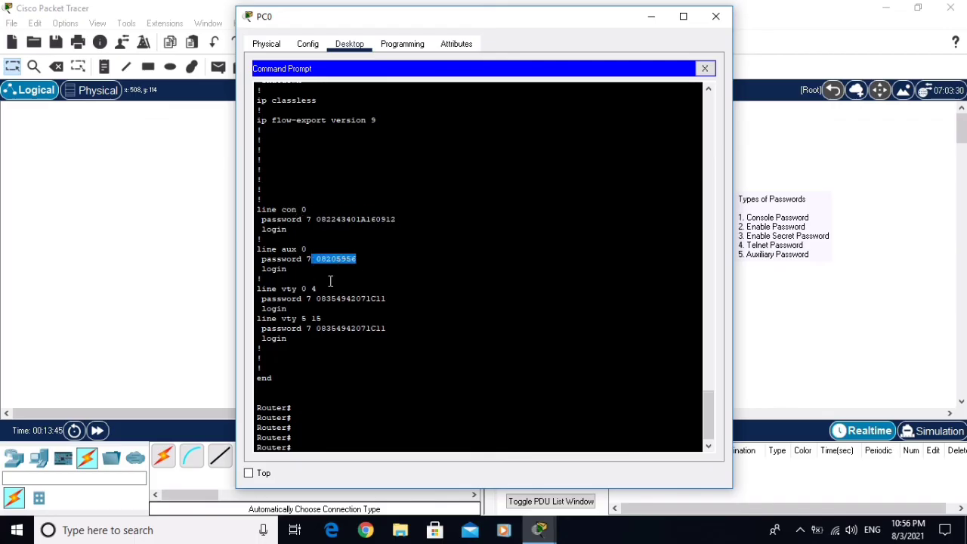
left_click_drag(312, 299, 404, 297)
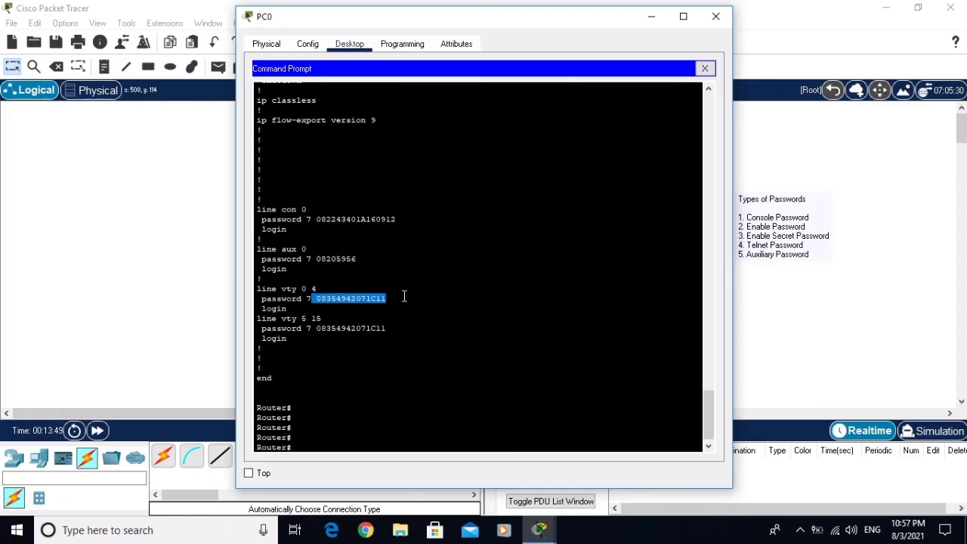
left_click(314, 439)
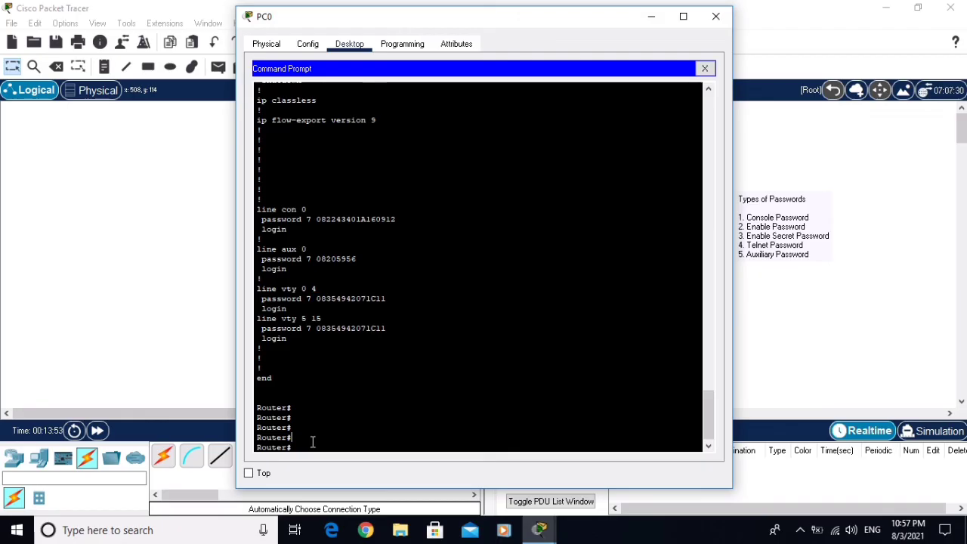
Save the running configuration to startup with the write command
key("Return")
type("write")
key("Return")
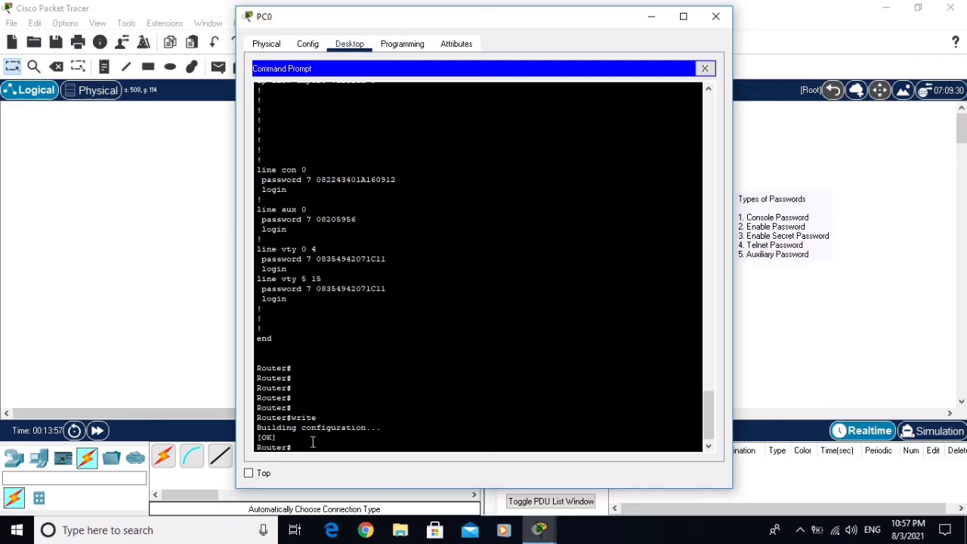